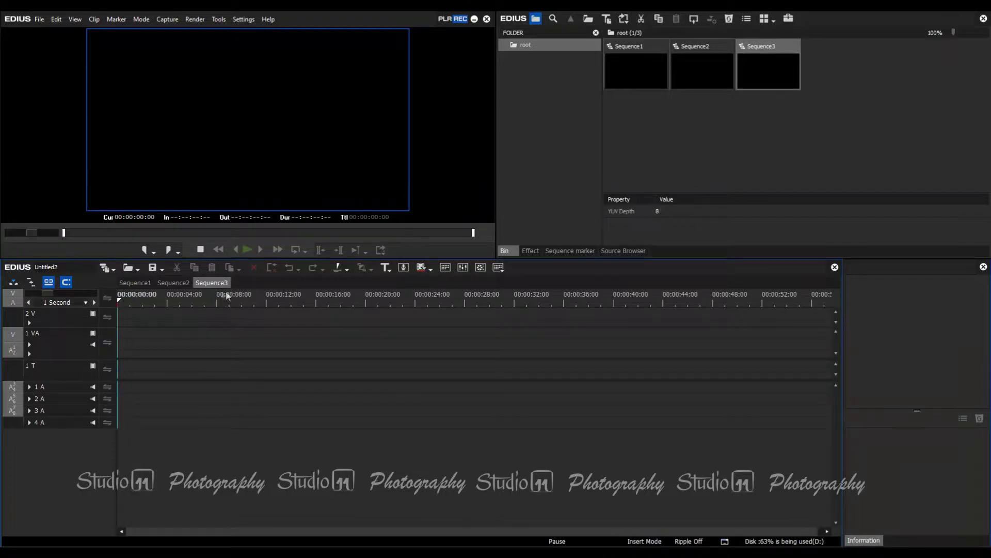
Create a new empty sequence in the project
{"action": "left_click", "coordinate": [42, 23]}
{"action": "mouse_move", "coordinate": [44, 33]}
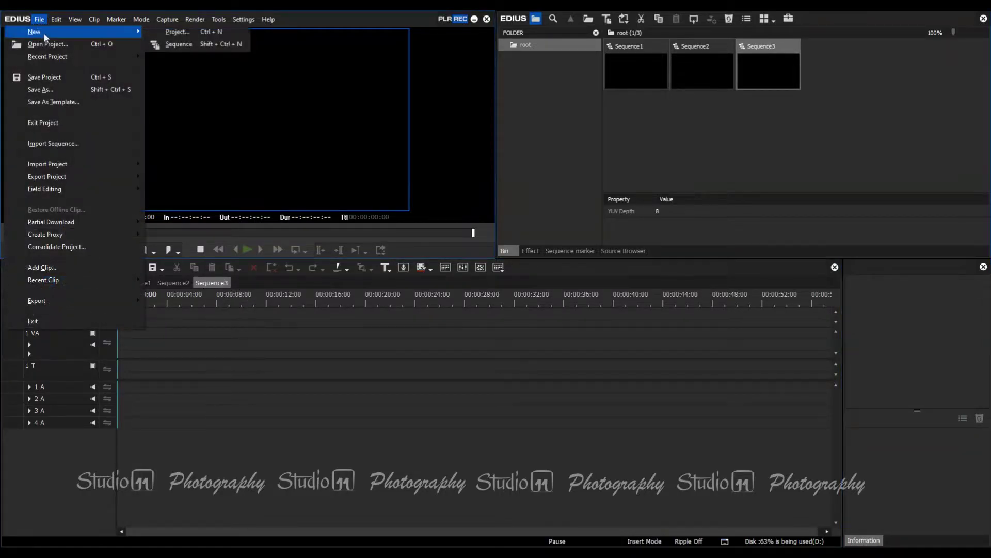
{"action": "left_click", "coordinate": [186, 46]}
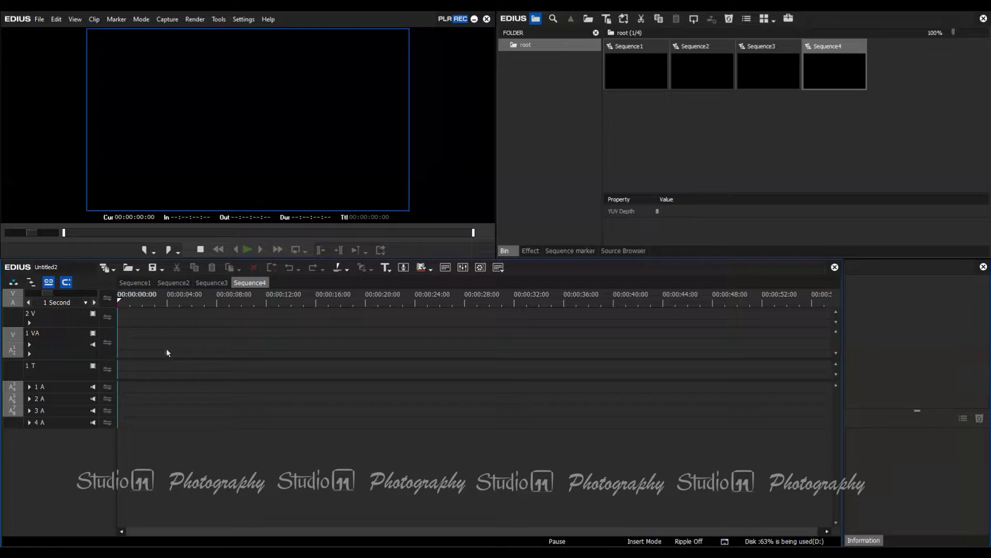
Insert a new nested sequence at the start of the 1 VA track, view its timeline and return to the parent sequence
{"action": "right_click", "coordinate": [127, 340]}
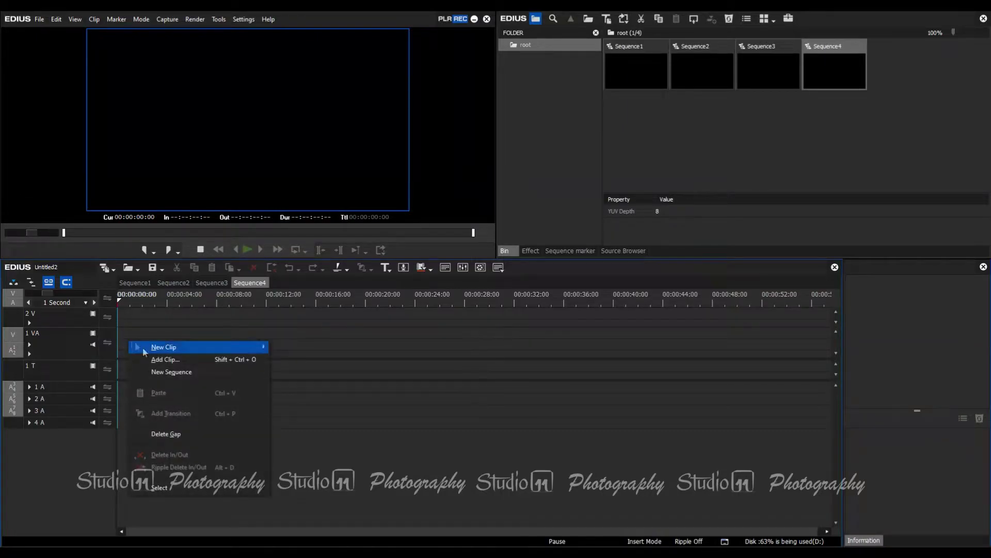
{"action": "left_click", "coordinate": [164, 370]}
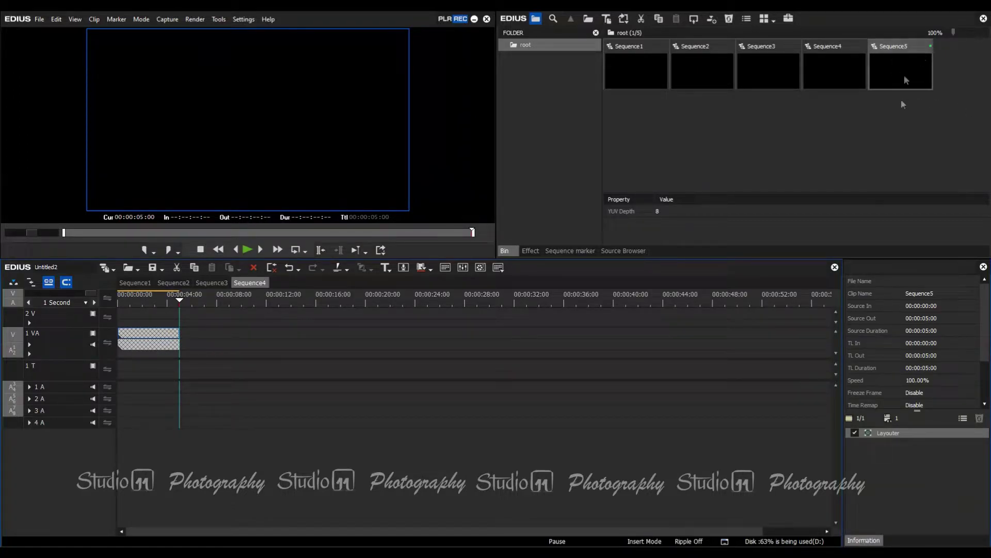
{"action": "double_click", "coordinate": [147, 337]}
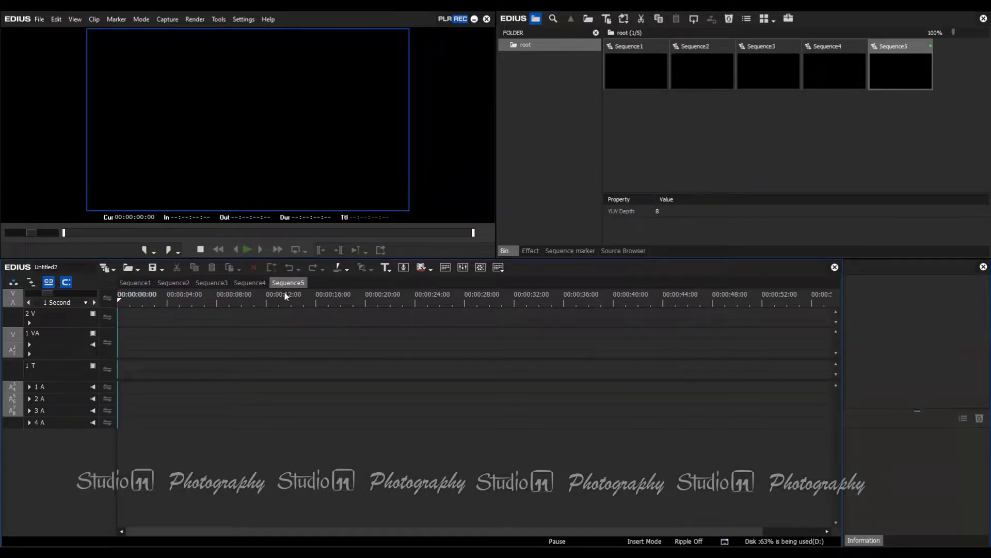
{"action": "left_click", "coordinate": [250, 283]}
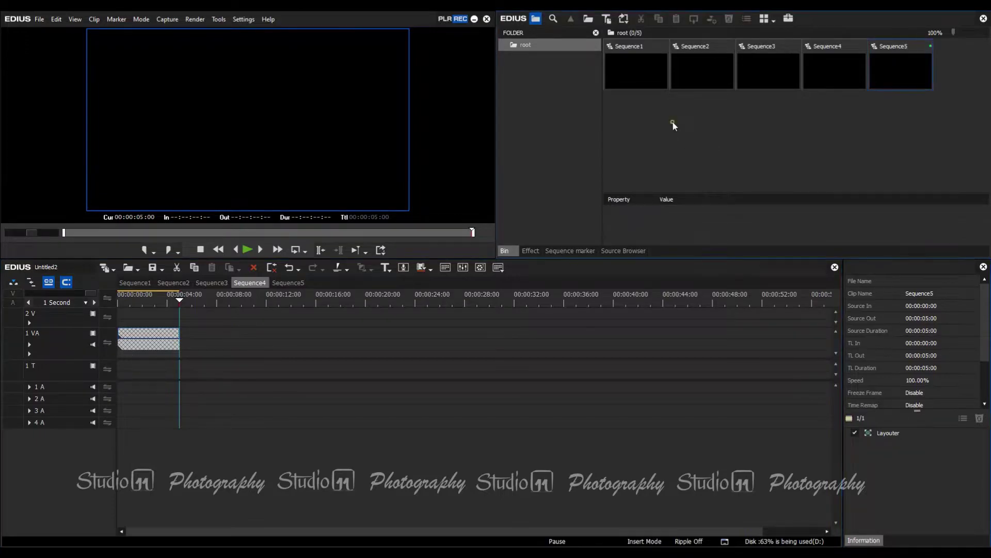
Create a white Color Matte clip in the bin, with its first colour set to RGB 255, 255, 255
{"action": "right_click", "coordinate": [665, 110]}
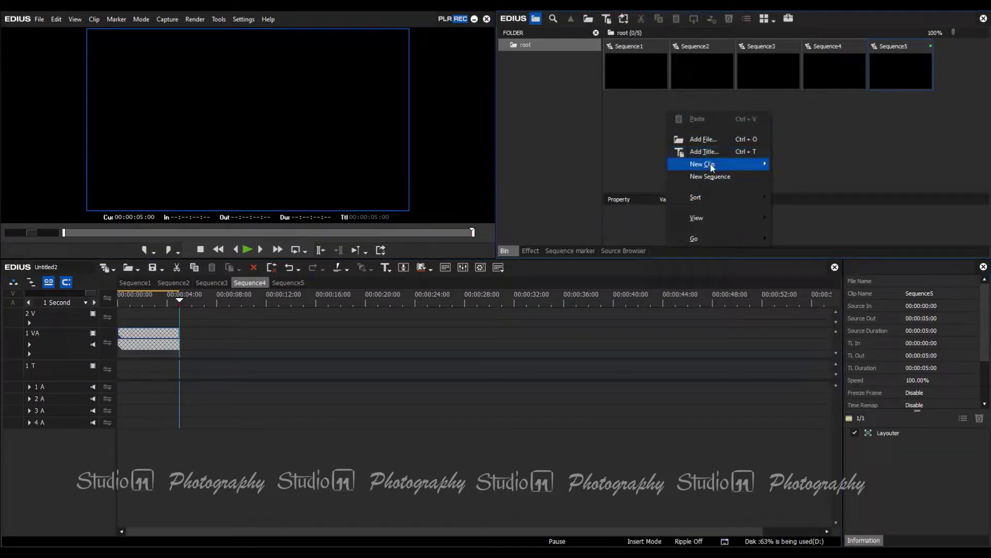
{"action": "mouse_move", "coordinate": [711, 166]}
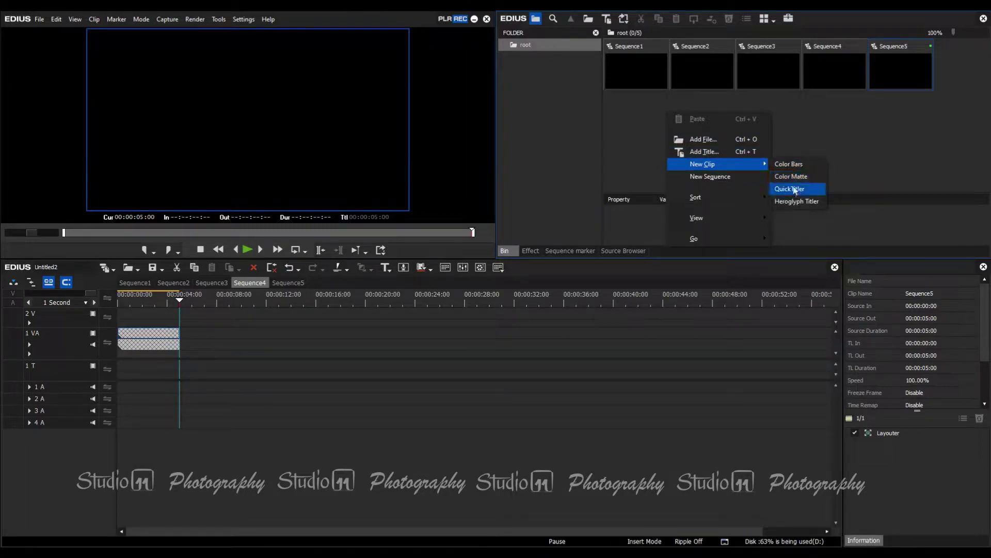
{"action": "left_click", "coordinate": [800, 176]}
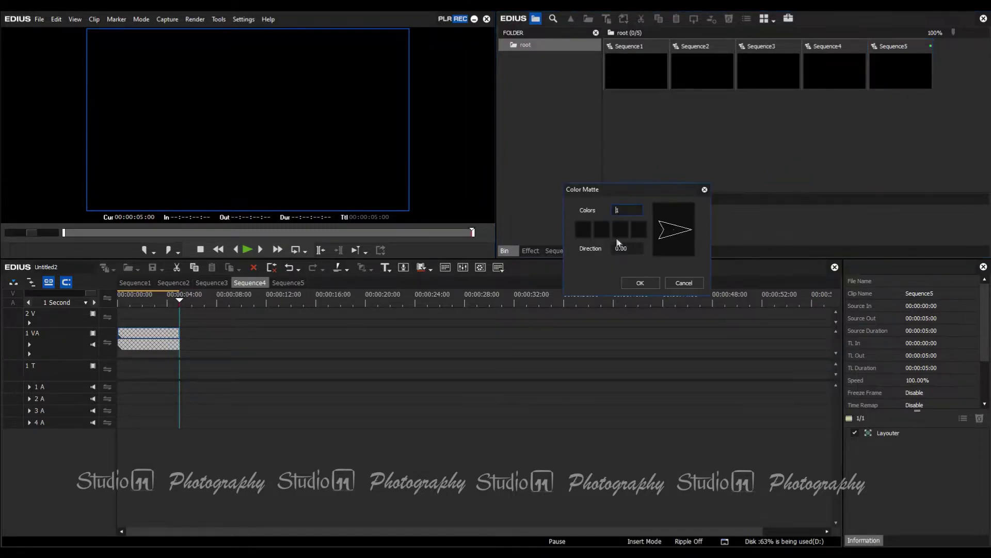
{"action": "left_click", "coordinate": [584, 229]}
{"action": "left_click_drag", "start_coordinate": [717, 228], "coordinate": [717, 217]}
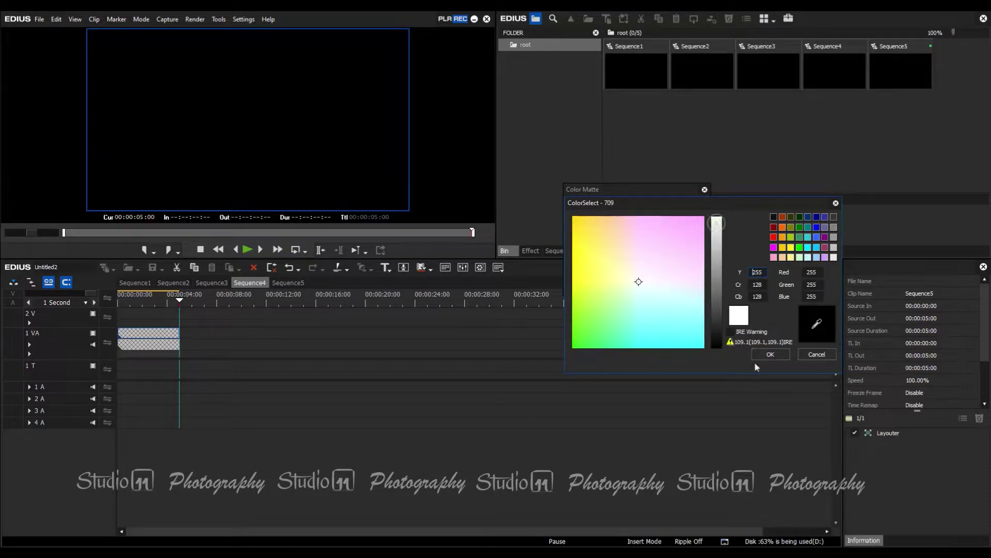
{"action": "left_click", "coordinate": [770, 355]}
{"action": "left_click", "coordinate": [634, 283]}
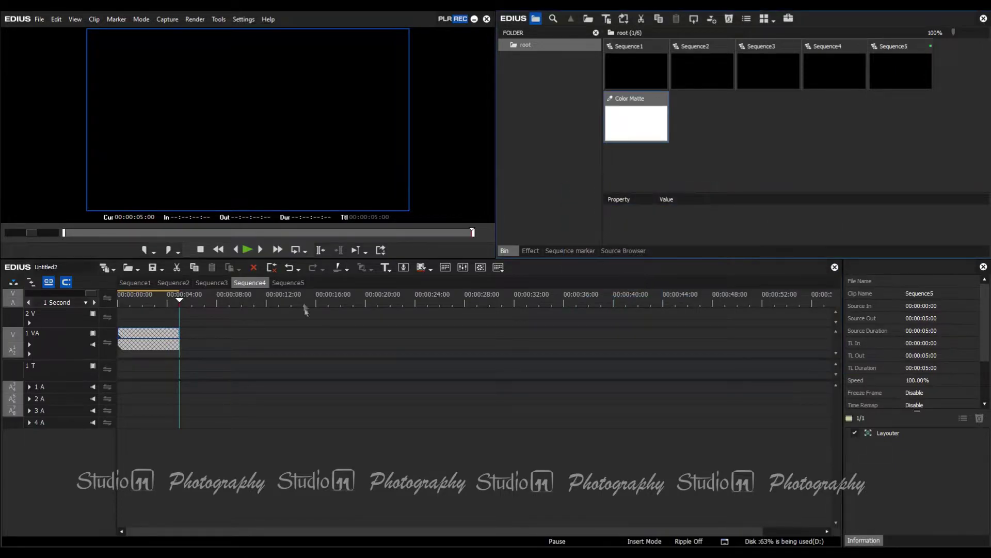
Place the white Color Matte at the start of the 1 VA track in Sequence5 and check the nested clip in Sequence4
{"action": "left_click", "coordinate": [288, 283]}
{"action": "left_click_drag", "start_coordinate": [643, 109], "coordinate": [140, 338]}
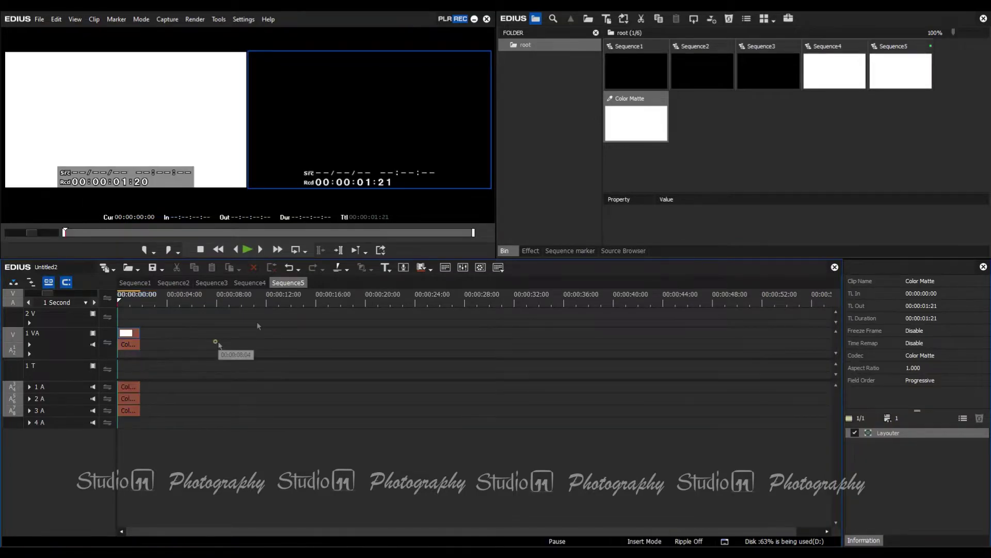
{"action": "left_click", "coordinate": [250, 282]}
{"action": "left_click", "coordinate": [143, 349]}
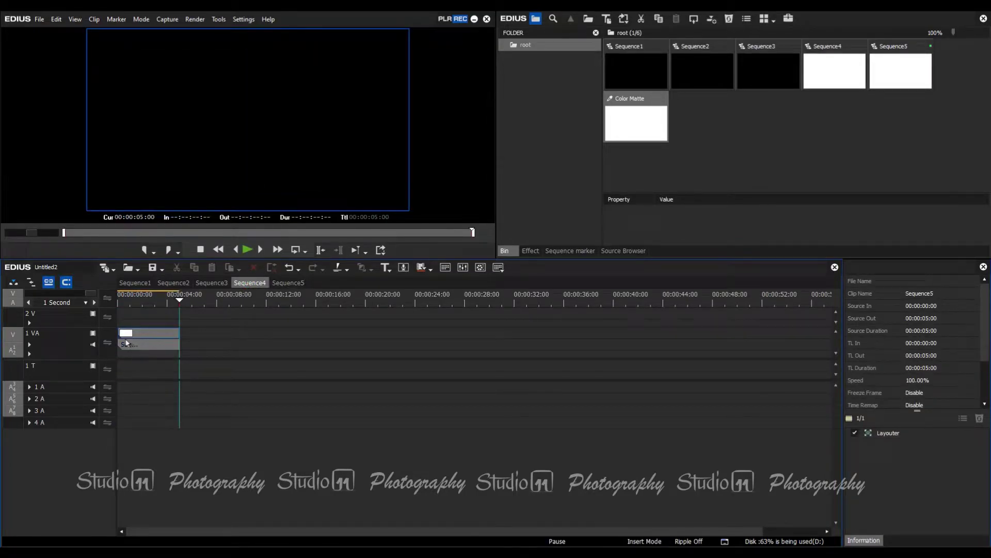
{"action": "left_click", "coordinate": [134, 342]}
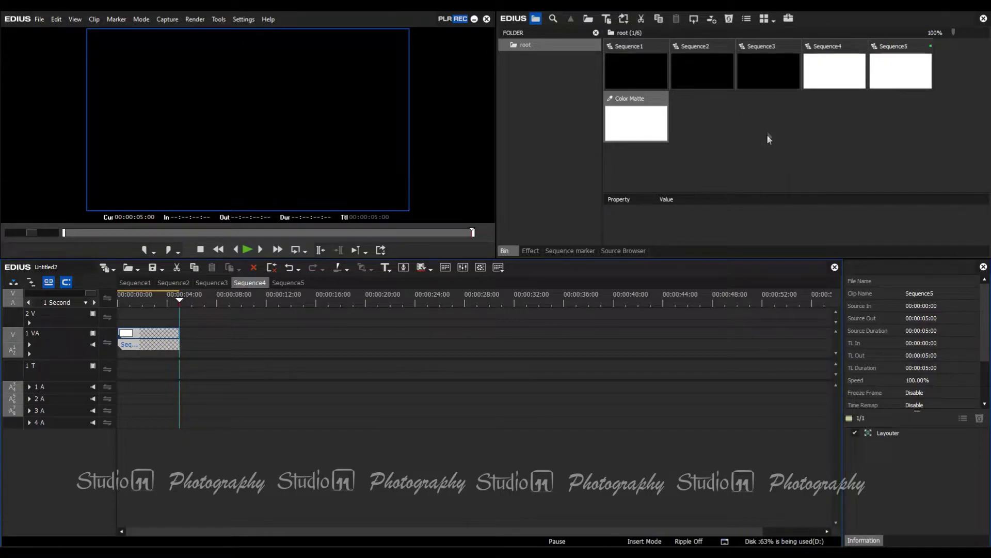
Add a new sequence from within the bin and open it on the timeline
{"action": "right_click", "coordinate": [766, 104]}
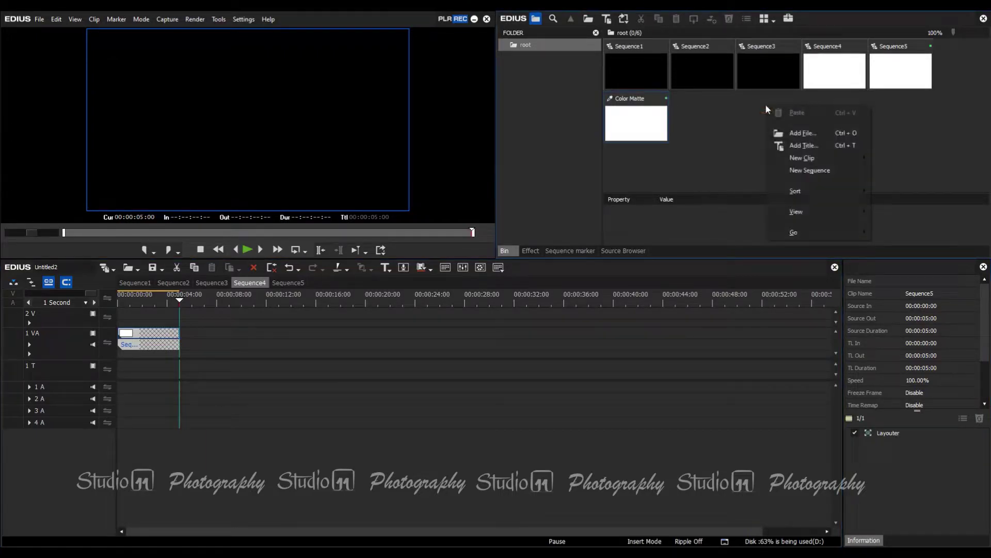
{"action": "left_click", "coordinate": [798, 170]}
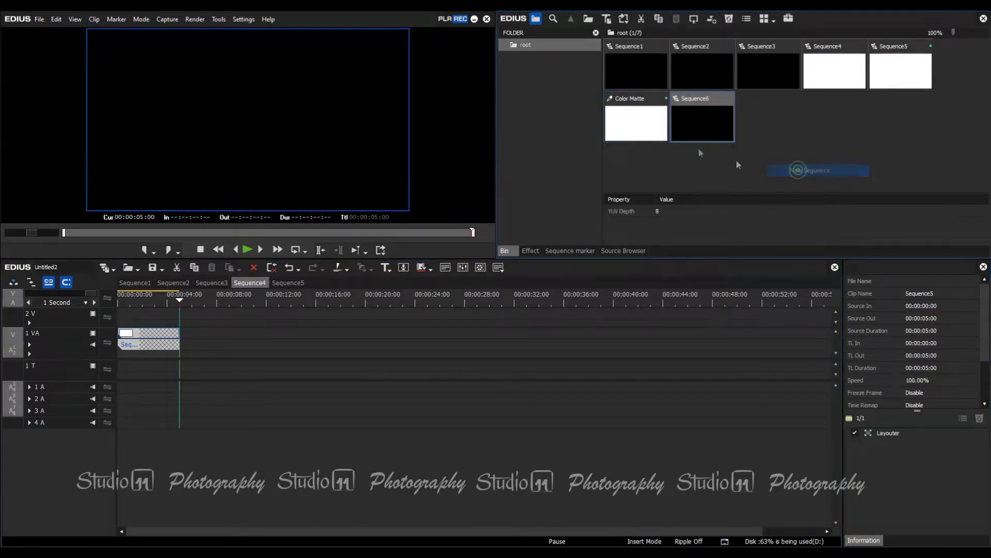
{"action": "double_click", "coordinate": [710, 106]}
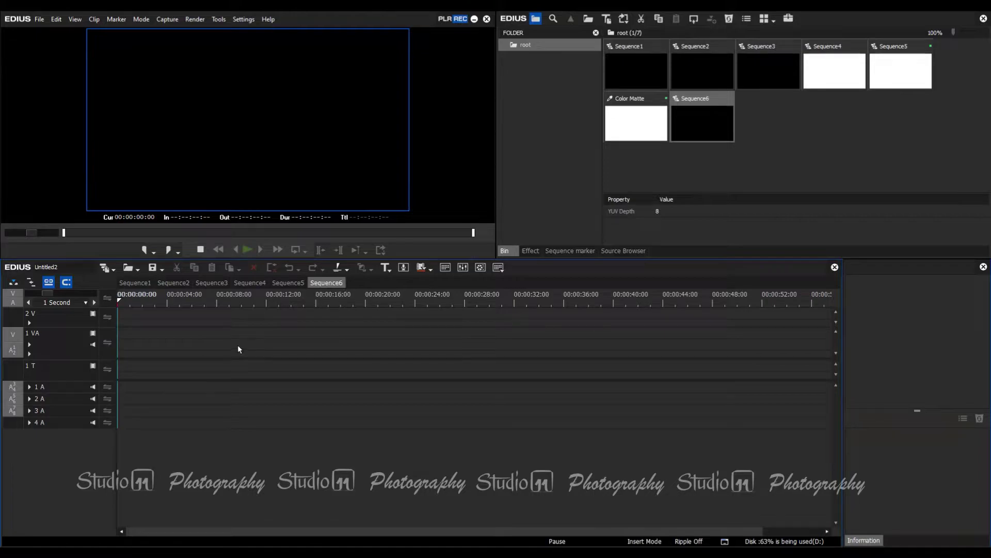
Rename Sequence6 to Studio11 in its sequence settings
{"action": "right_click", "coordinate": [324, 285]}
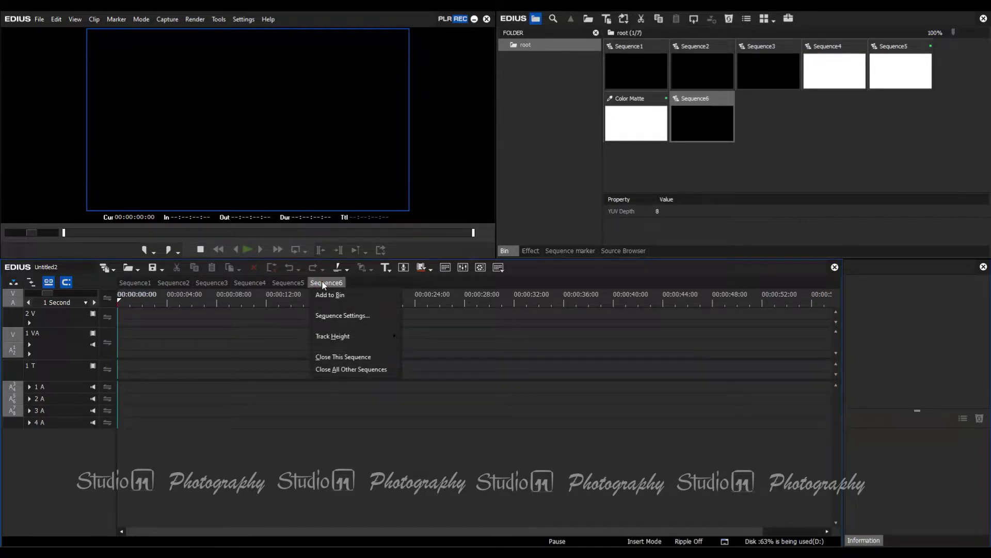
{"action": "left_click", "coordinate": [336, 316]}
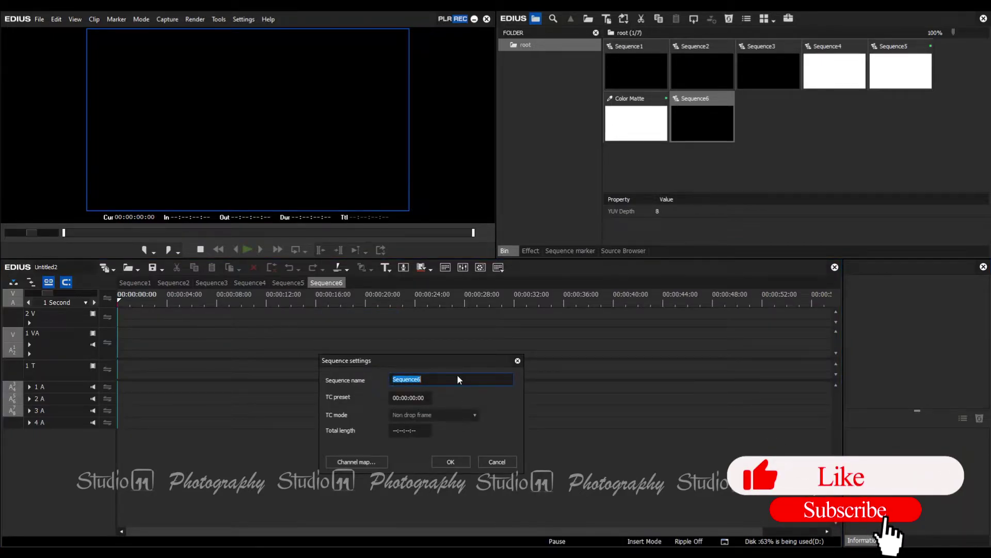
{"action": "type", "text": "Stu"}
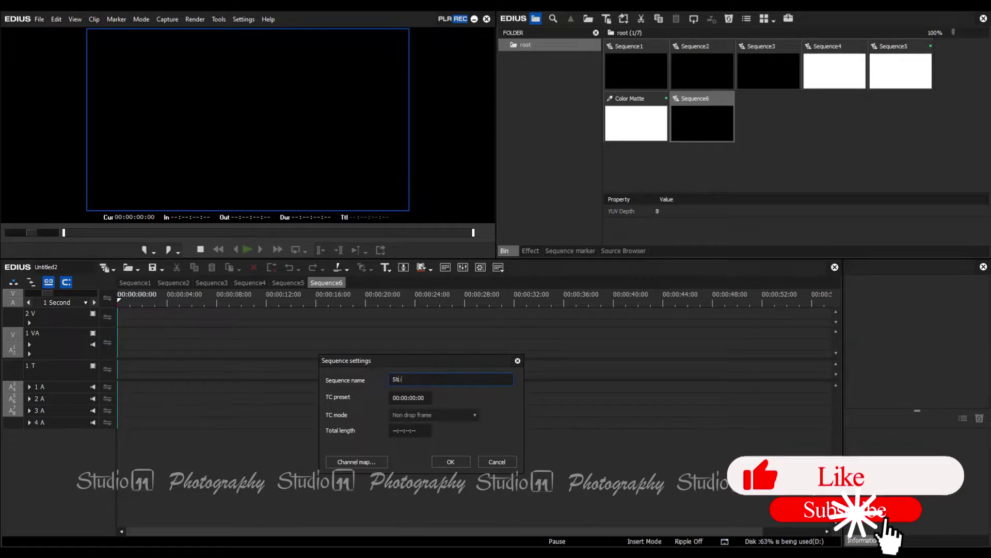
{"action": "type", "text": "dio11"}
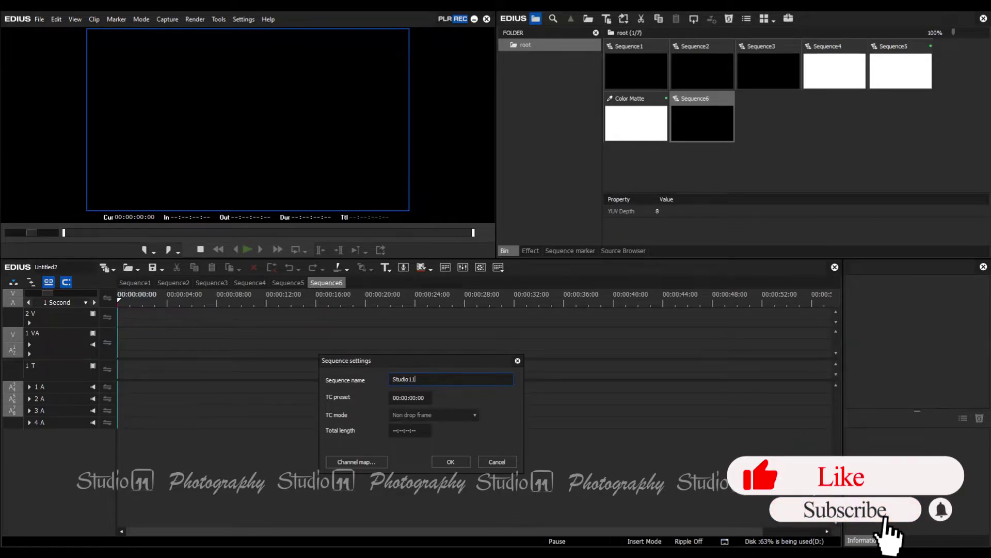
{"action": "left_click", "coordinate": [460, 460]}
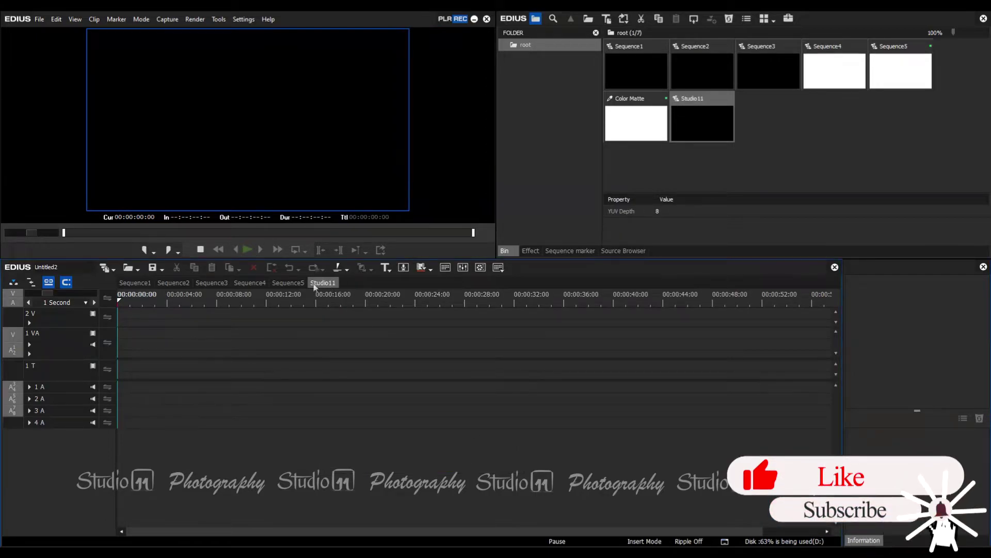
Review the audio channel map in the Studio11 sequence settings without changing it
{"action": "right_click", "coordinate": [321, 284]}
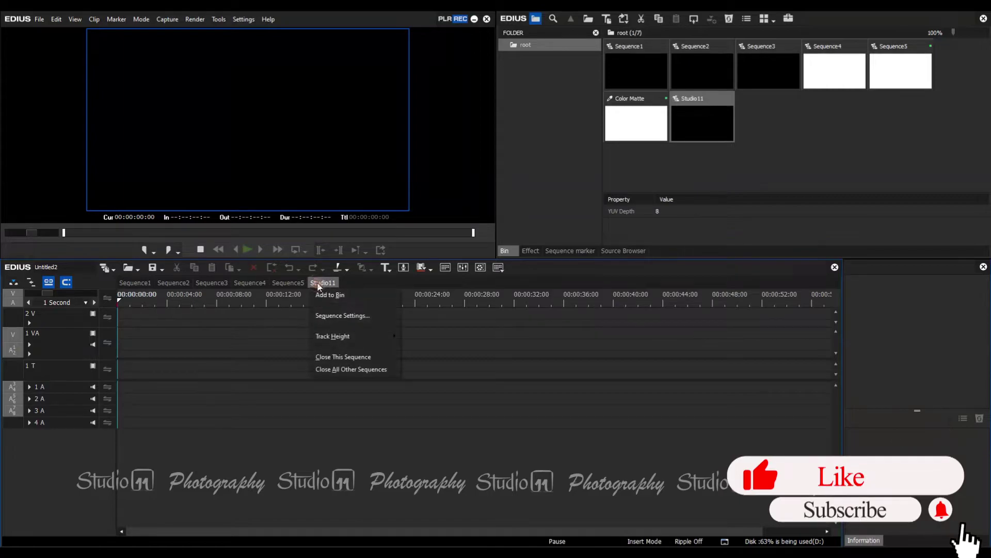
{"action": "left_click", "coordinate": [327, 316]}
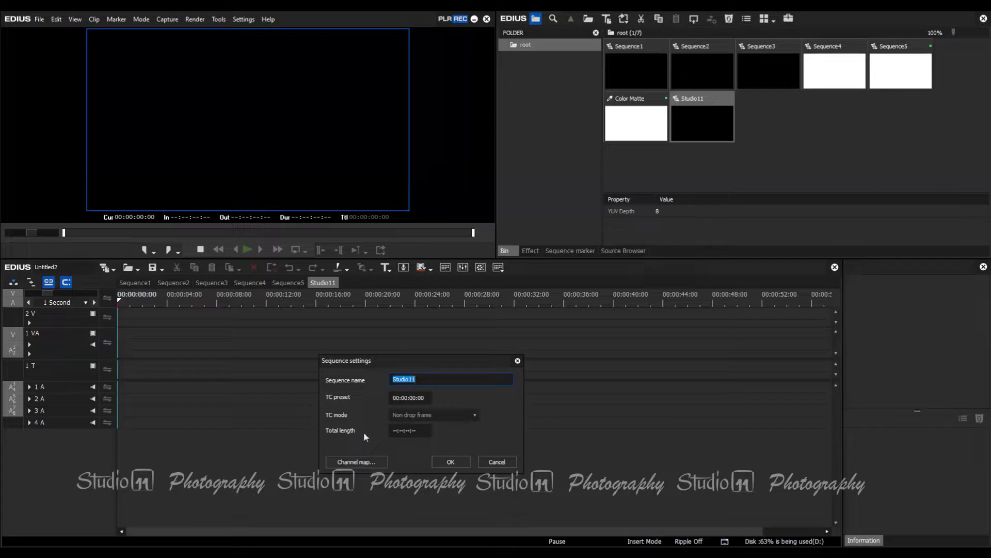
{"action": "left_click", "coordinate": [366, 465]}
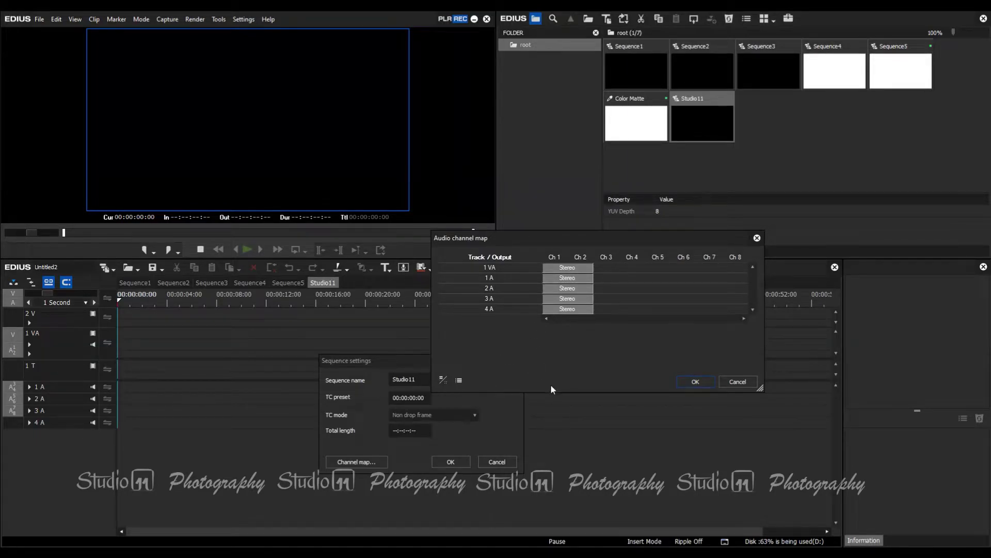
{"action": "left_click", "coordinate": [739, 382]}
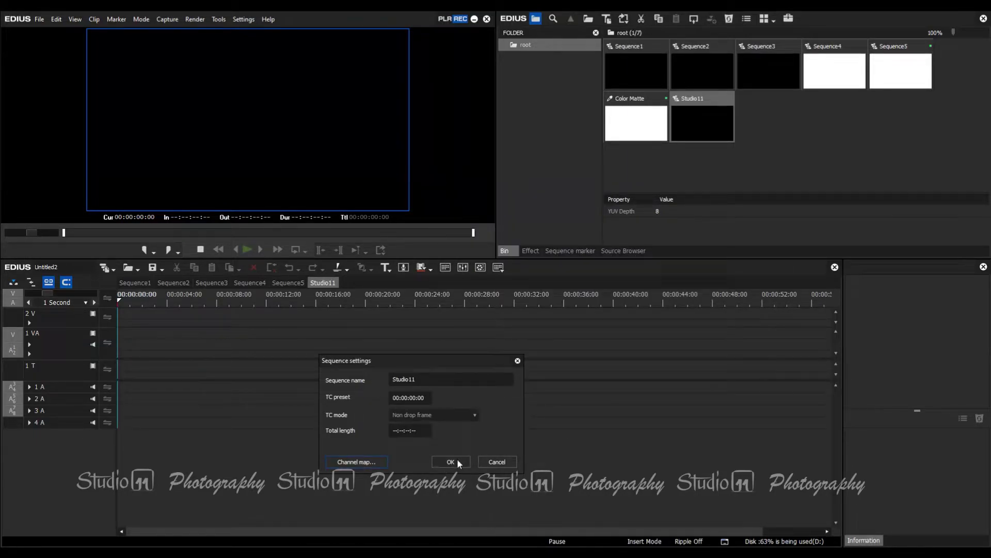
{"action": "left_click", "coordinate": [457, 461]}
Set the track height of Studio11 to 4 and compare its tracks with those of Sequence5
{"action": "right_click", "coordinate": [331, 285]}
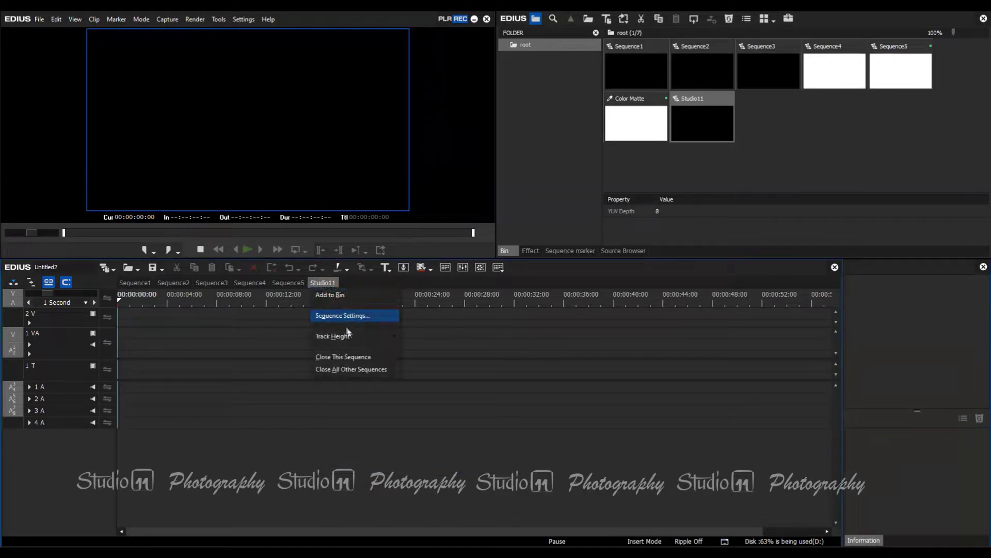
{"action": "mouse_move", "coordinate": [333, 342]}
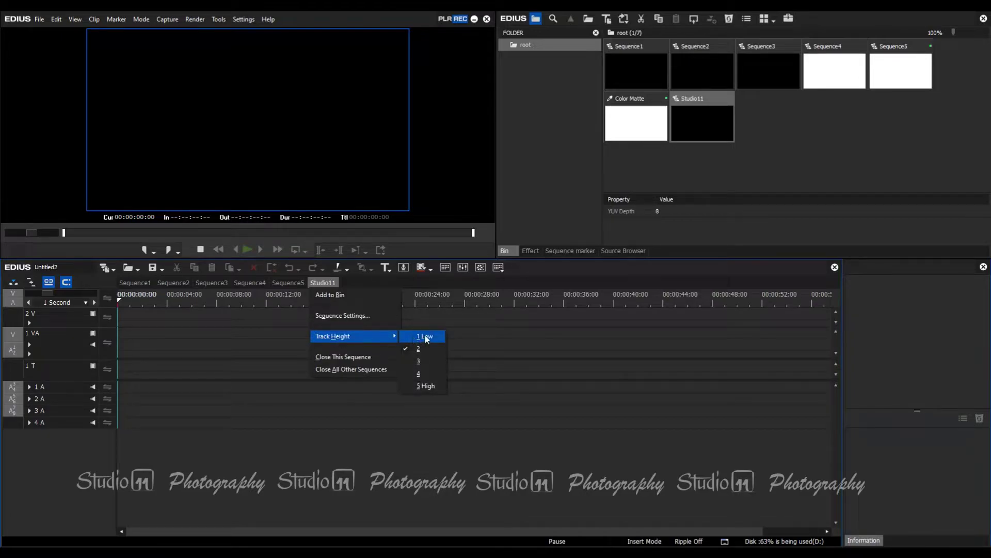
{"action": "left_click", "coordinate": [428, 375]}
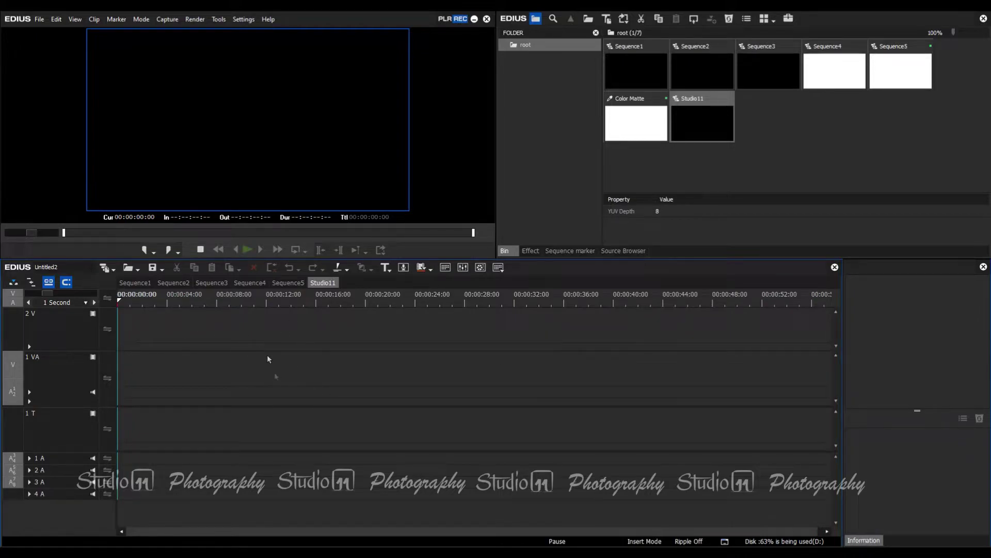
{"action": "left_click", "coordinate": [302, 282]}
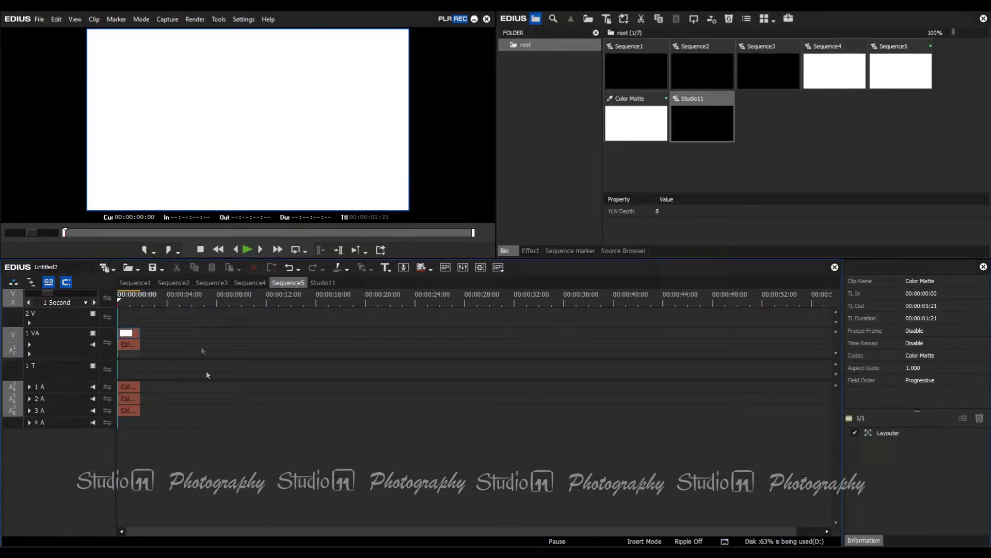
{"action": "left_click", "coordinate": [325, 283]}
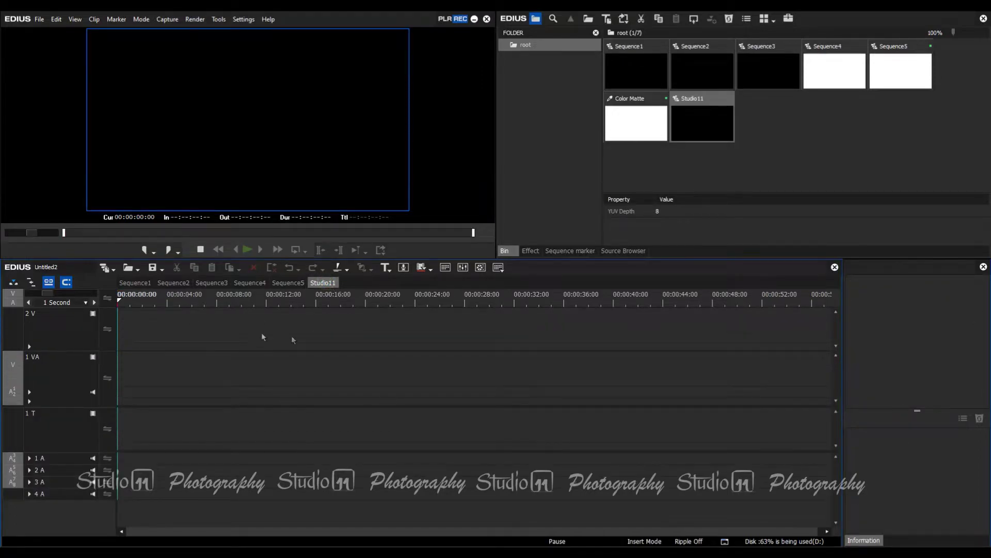
Close the Studio11 sequence on the timeline
{"action": "right_click", "coordinate": [325, 282]}
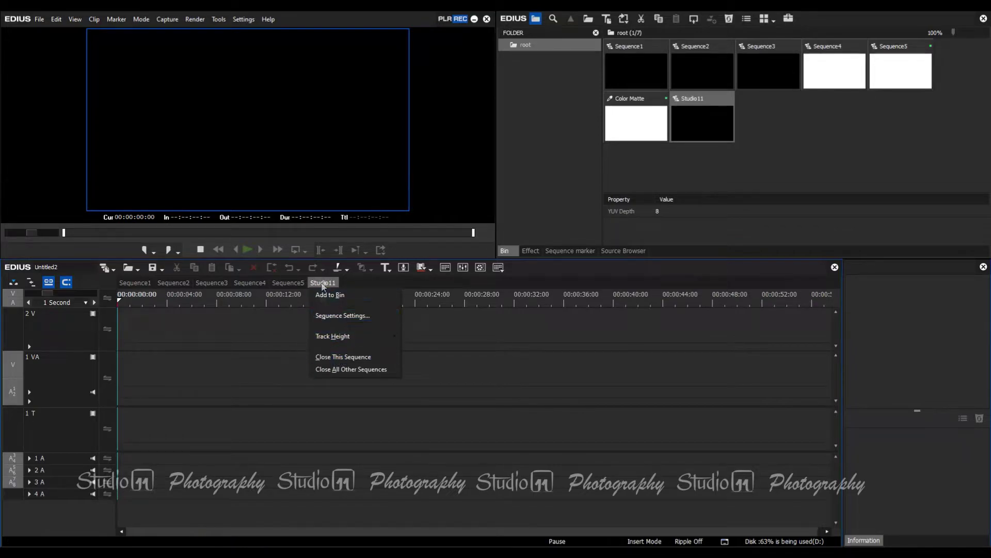
{"action": "left_click", "coordinate": [332, 357]}
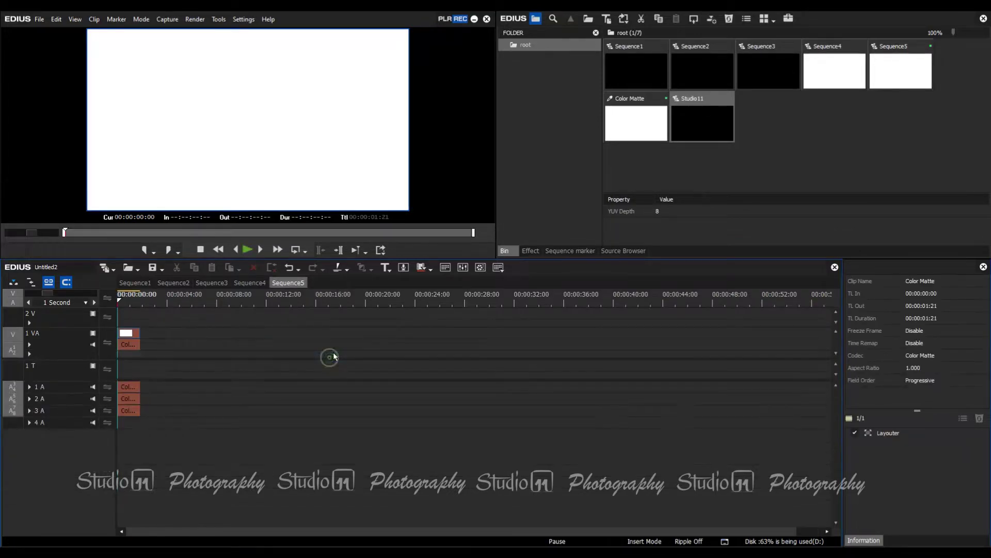
Close all open timeline sequences except Sequence1
{"action": "left_click", "coordinate": [136, 283]}
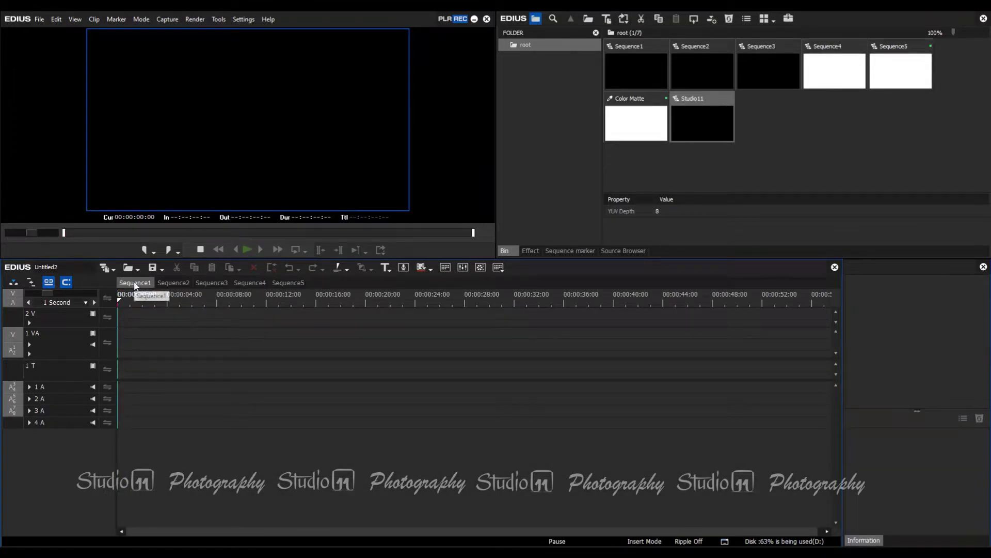
{"action": "right_click", "coordinate": [136, 284]}
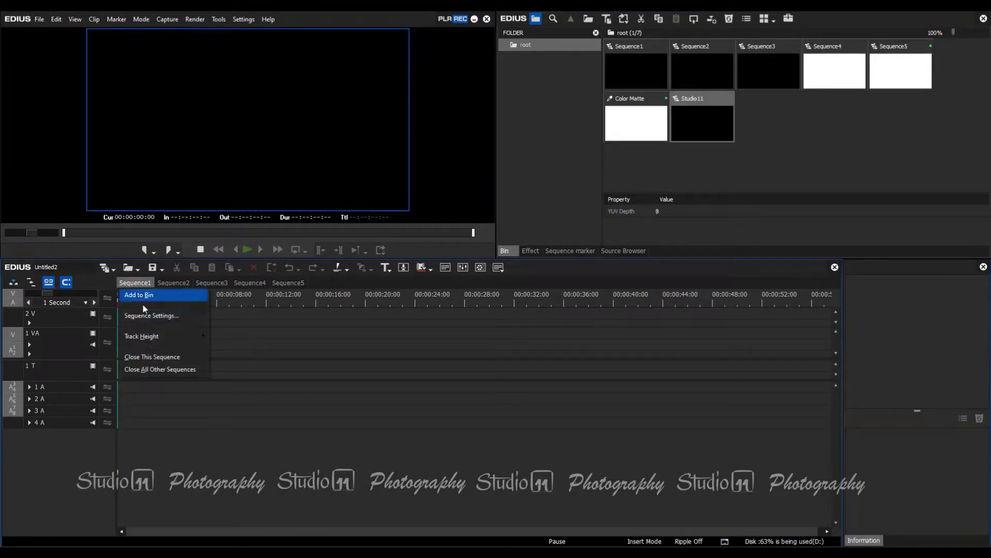
{"action": "left_click", "coordinate": [141, 367]}
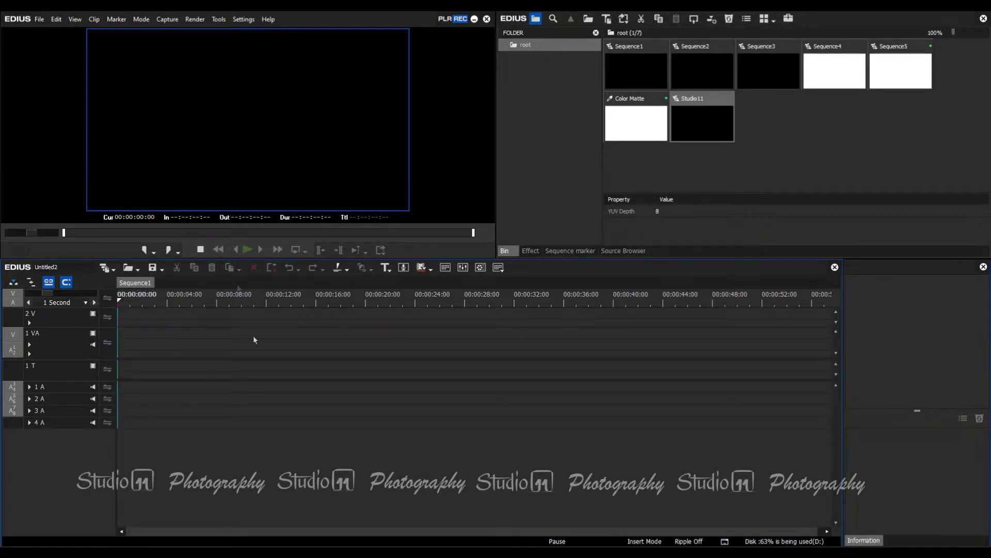
Reopen the Studio11 sequence from the bin on the timeline and clear the bin selection
{"action": "double_click", "coordinate": [717, 103]}
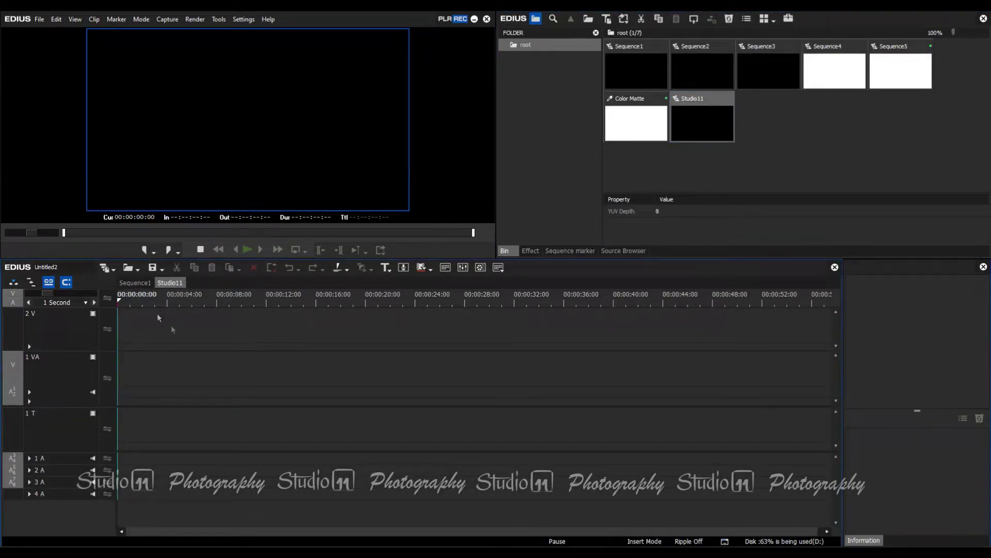
{"action": "right_click", "coordinate": [170, 283]}
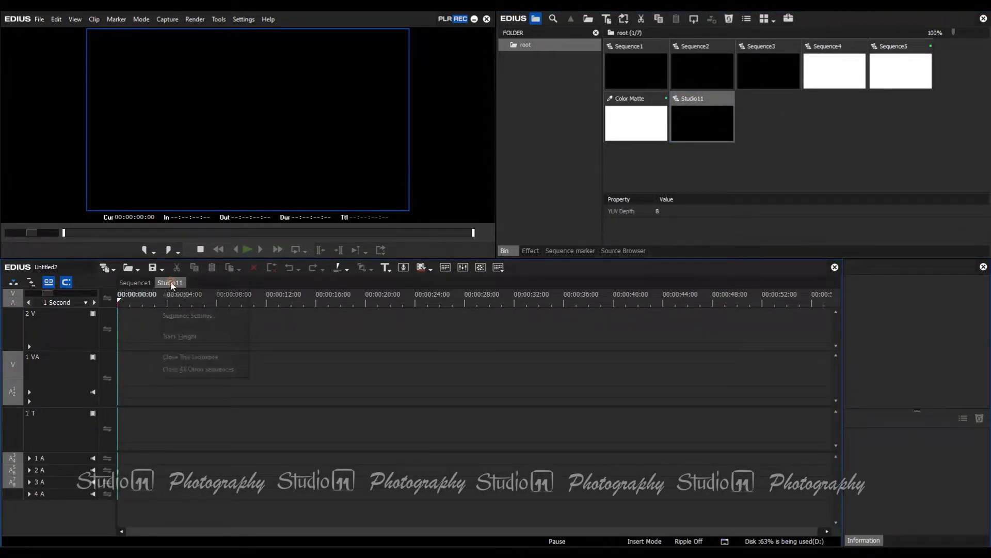
{"action": "key", "text": "Escape"}
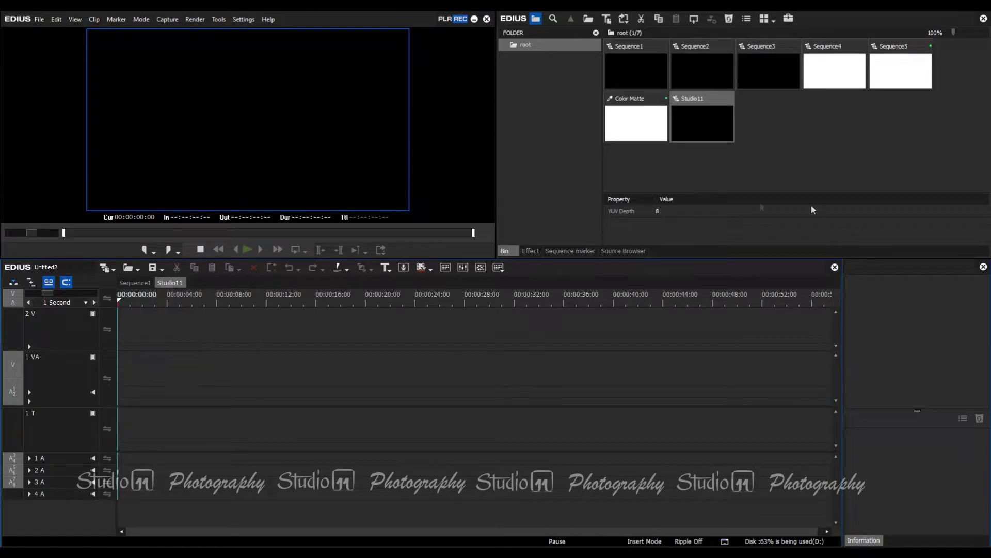
{"action": "left_click", "coordinate": [805, 145]}
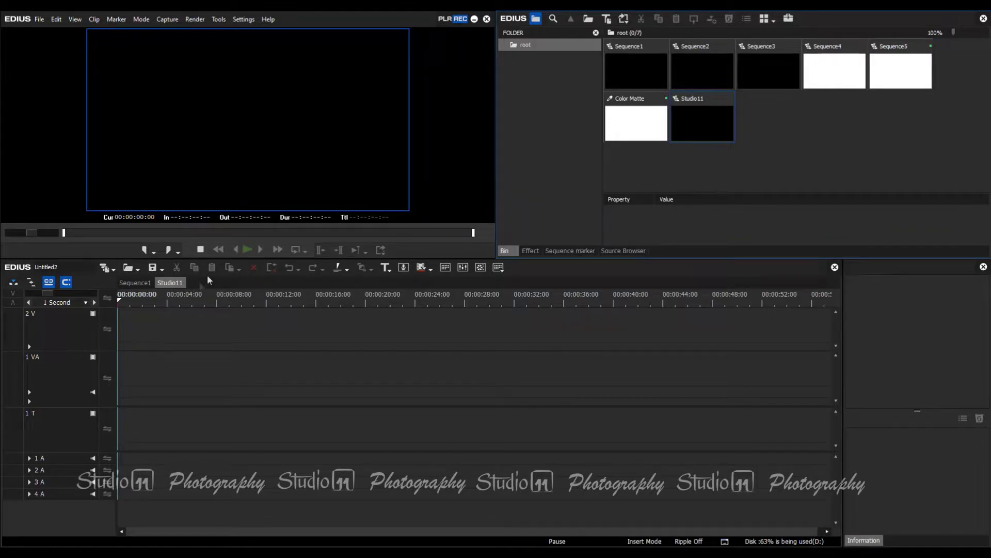
Nest Sequence2 from the bin at the start of the 1 VA track in Studio11
{"action": "left_click", "coordinate": [701, 51]}
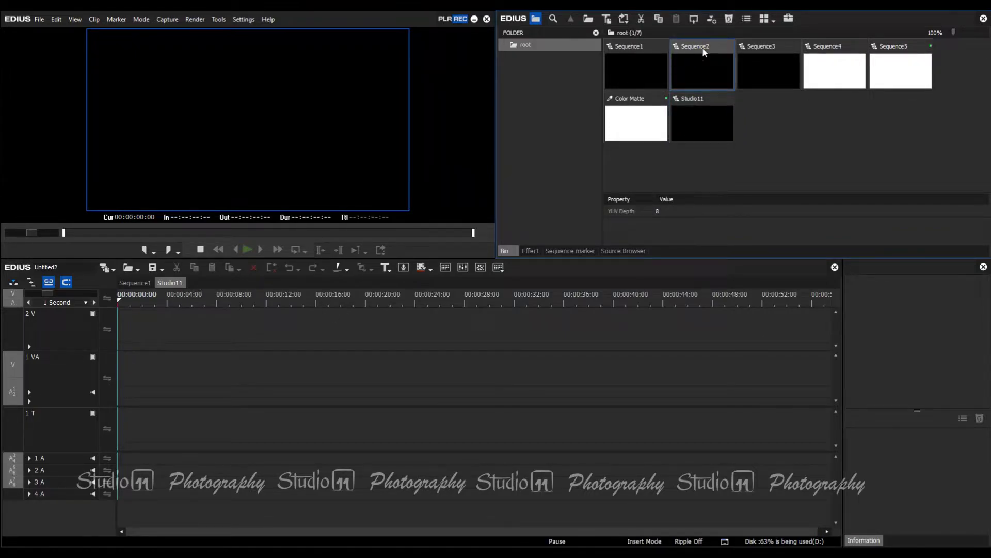
{"action": "left_click_drag", "start_coordinate": [702, 51], "coordinate": [115, 366]}
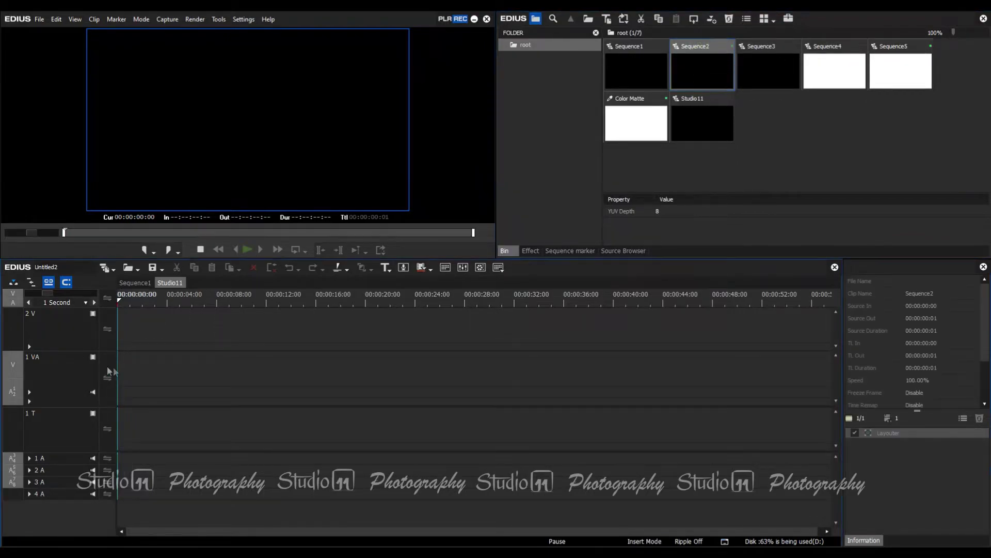
{"action": "scroll", "coordinate": [54, 302], "scroll_direction": "up", "scroll_amount": 4}
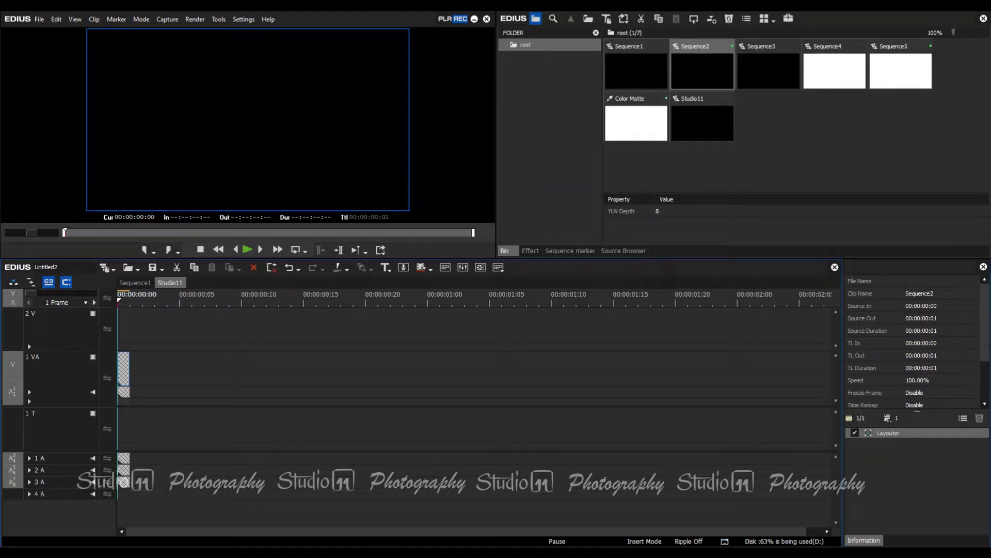
Select Sequence4 and Sequence5 together in the bin and add both to the Studio11 timeline at the playhead
{"action": "left_click", "coordinate": [759, 168]}
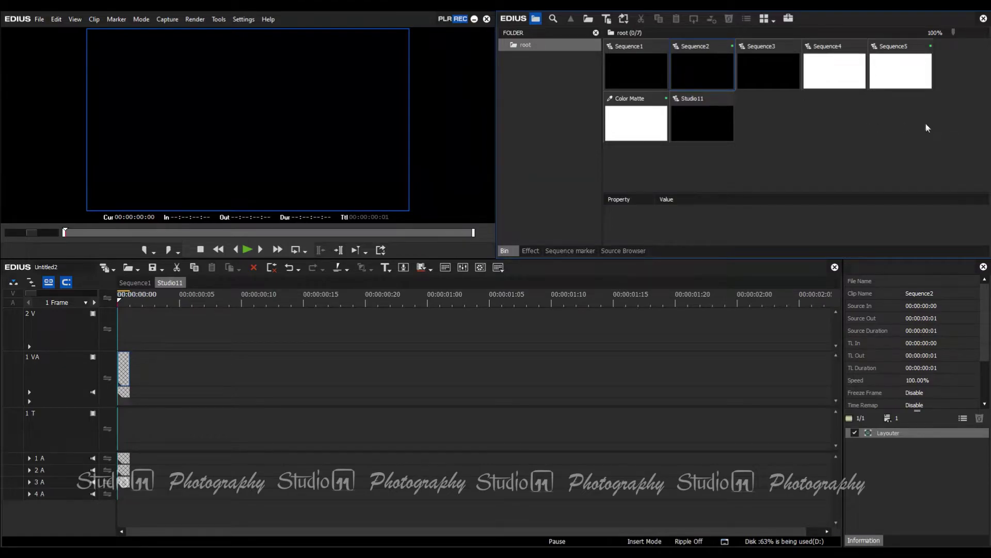
{"action": "left_click_drag", "start_coordinate": [924, 125], "coordinate": [843, 54]}
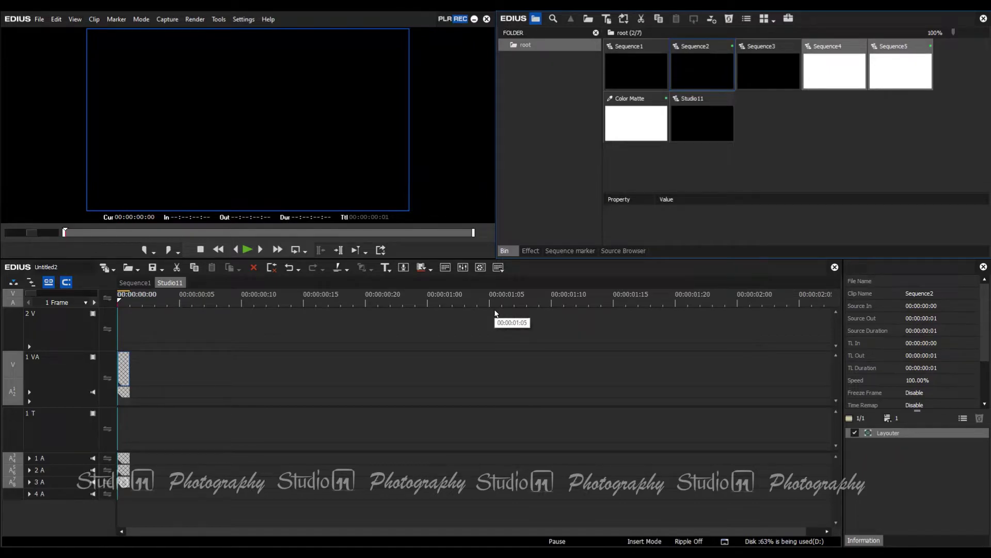
{"action": "key", "text": "shift+Return"}
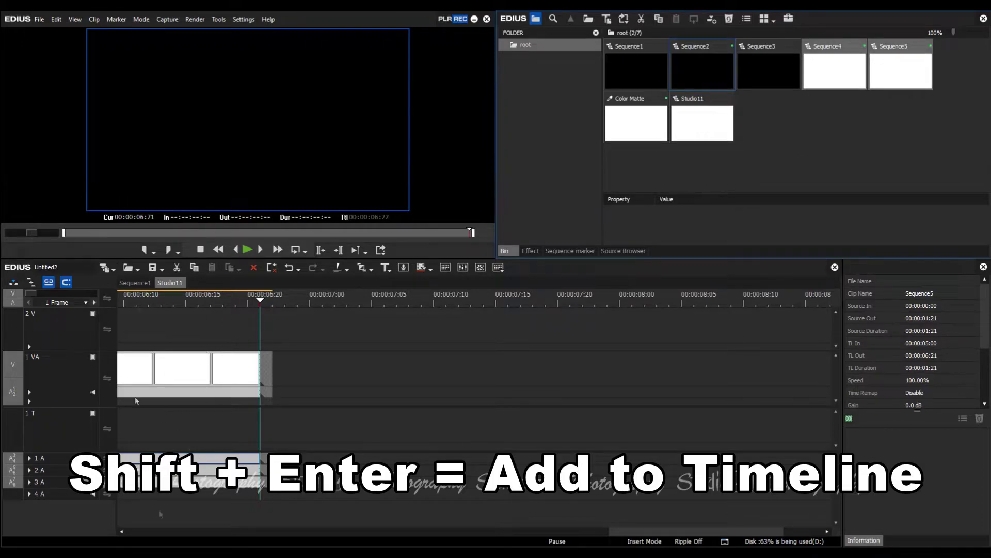
{"action": "left_click", "coordinate": [523, 374]}
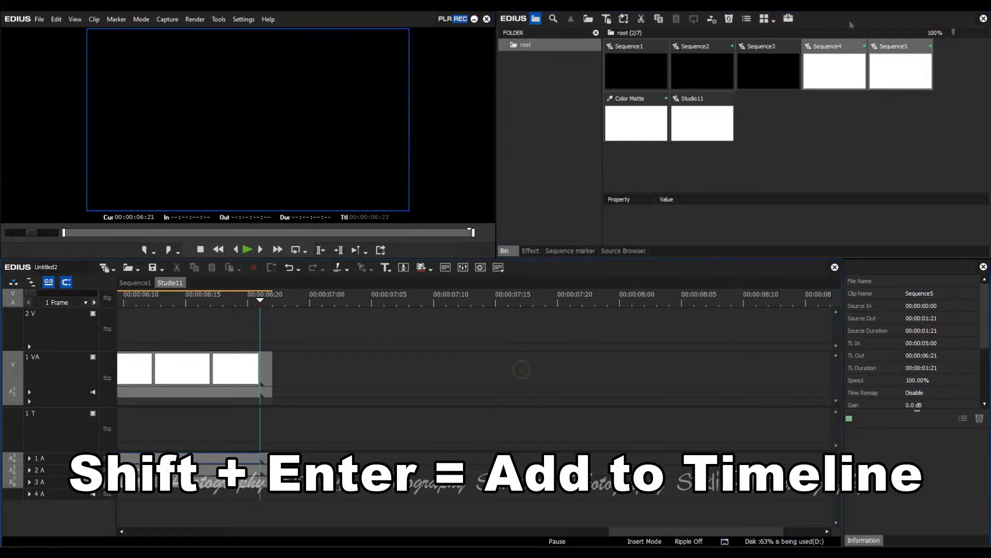
Set the clip color of Sequence4 and Sequence5 in the bin to Red
{"action": "right_click", "coordinate": [822, 49]}
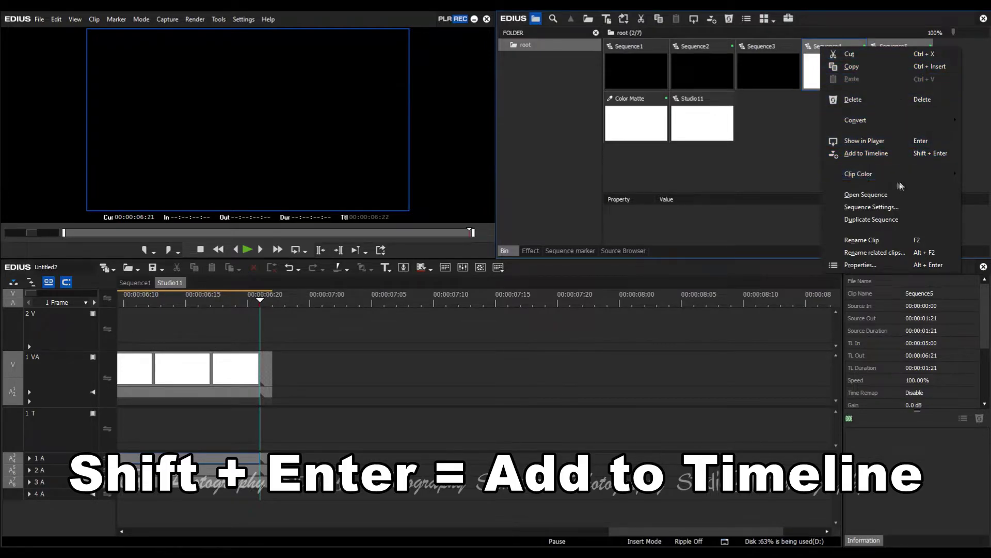
{"action": "mouse_move", "coordinate": [855, 175]}
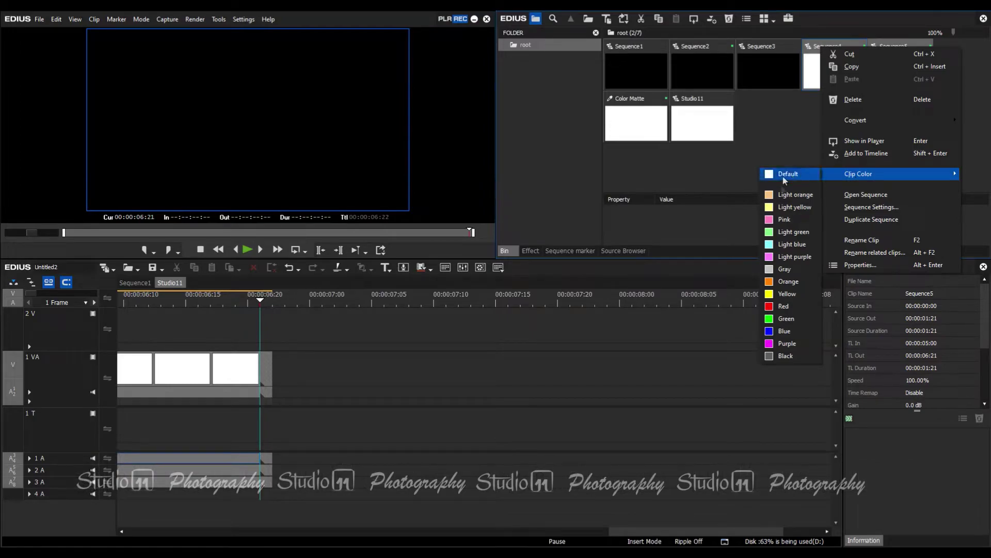
{"action": "left_click", "coordinate": [783, 305]}
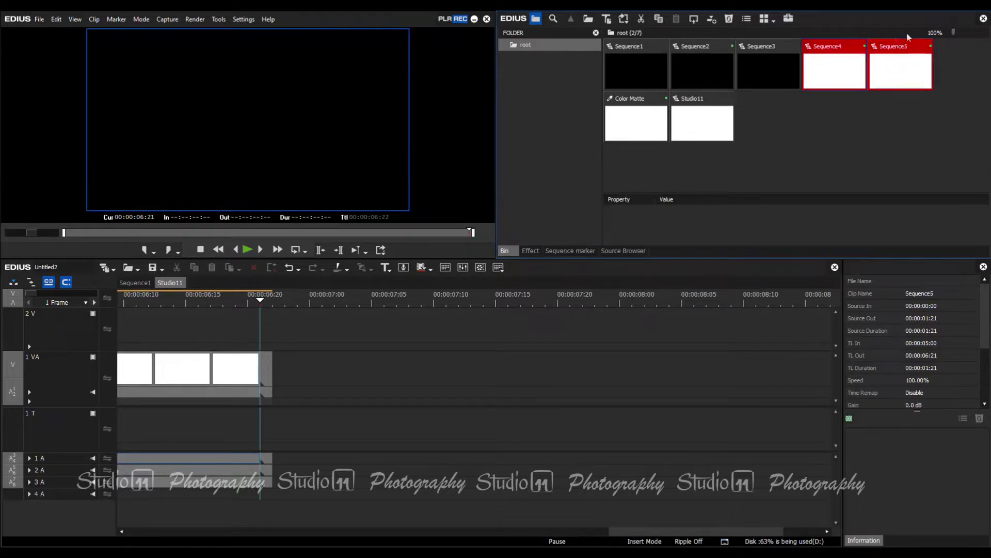
{"action": "left_click", "coordinate": [827, 136]}
Open Sequence4 from the bin on the timeline
{"action": "left_click", "coordinate": [832, 49]}
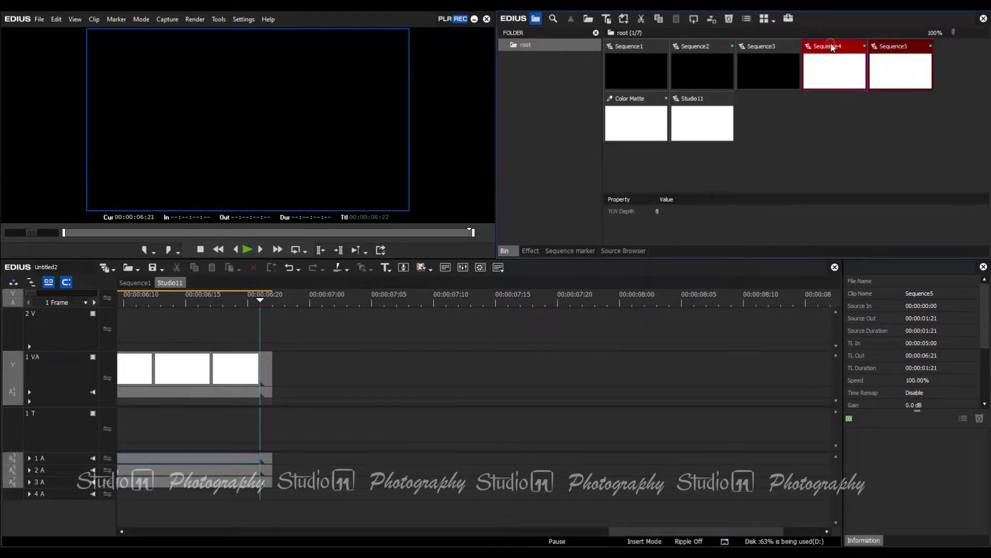
{"action": "right_click", "coordinate": [832, 48]}
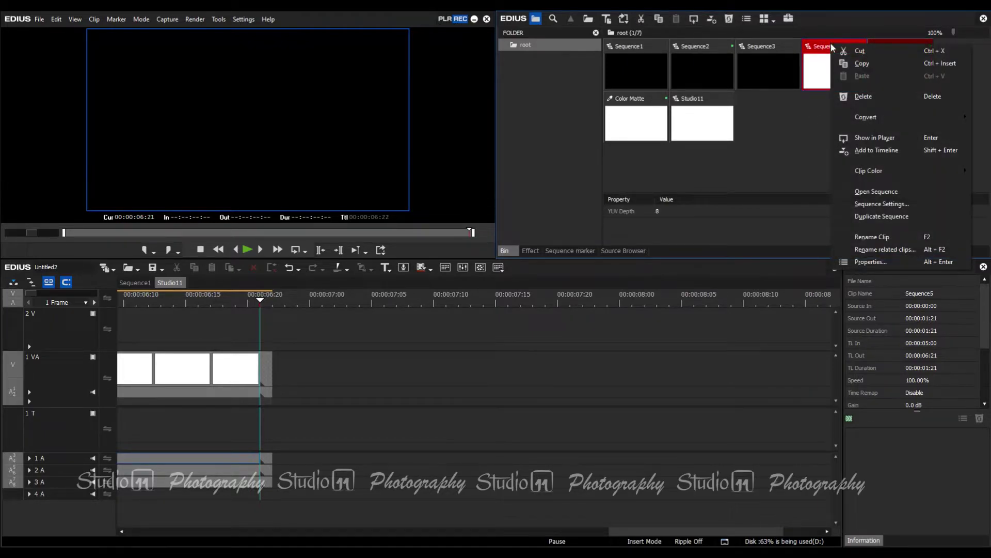
{"action": "left_click", "coordinate": [873, 195]}
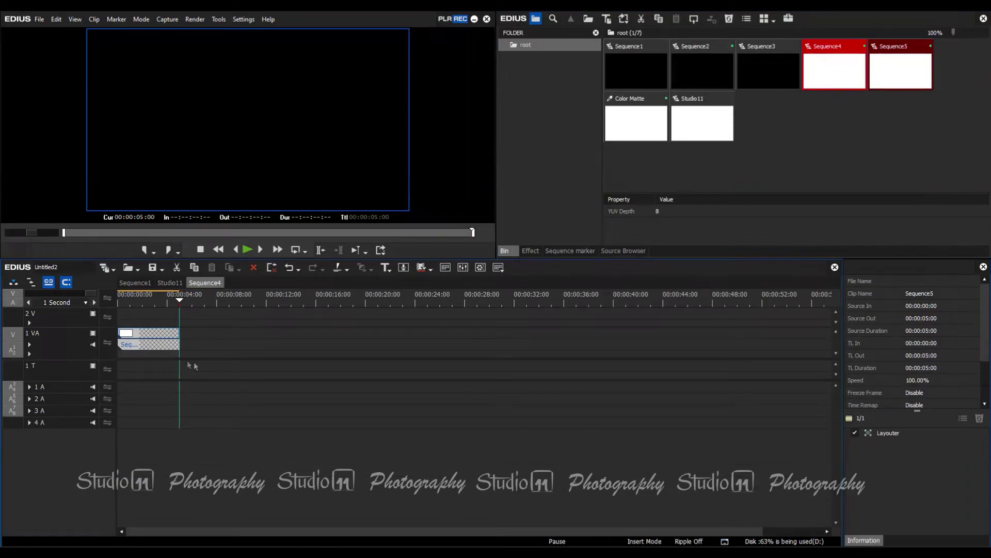
Review the sequence settings of Sequence4 from the bin without changing them
{"action": "right_click", "coordinate": [835, 46]}
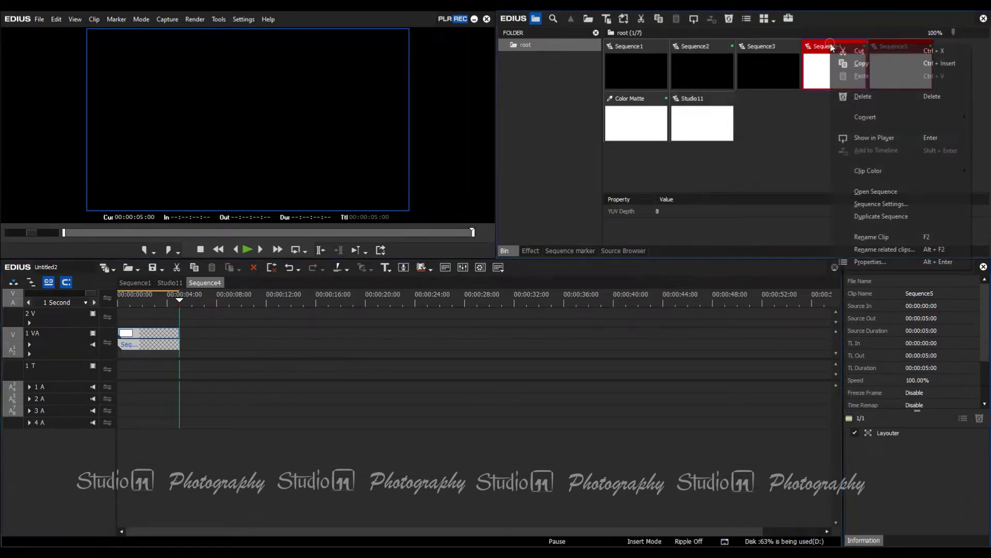
{"action": "left_click", "coordinate": [871, 205]}
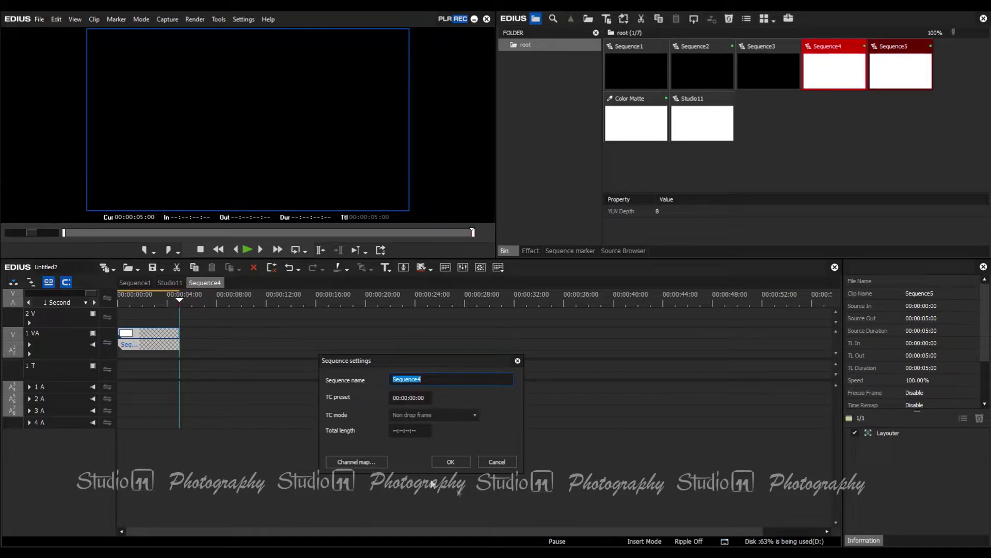
{"action": "left_click", "coordinate": [452, 461]}
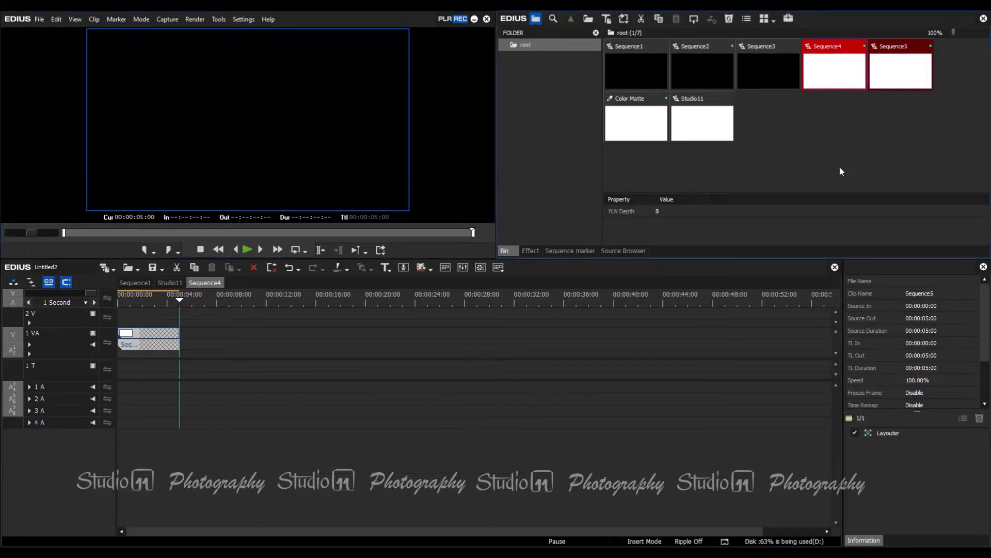
Duplicate Sequence4 in the bin and open the copy on the timeline
{"action": "right_click", "coordinate": [825, 48]}
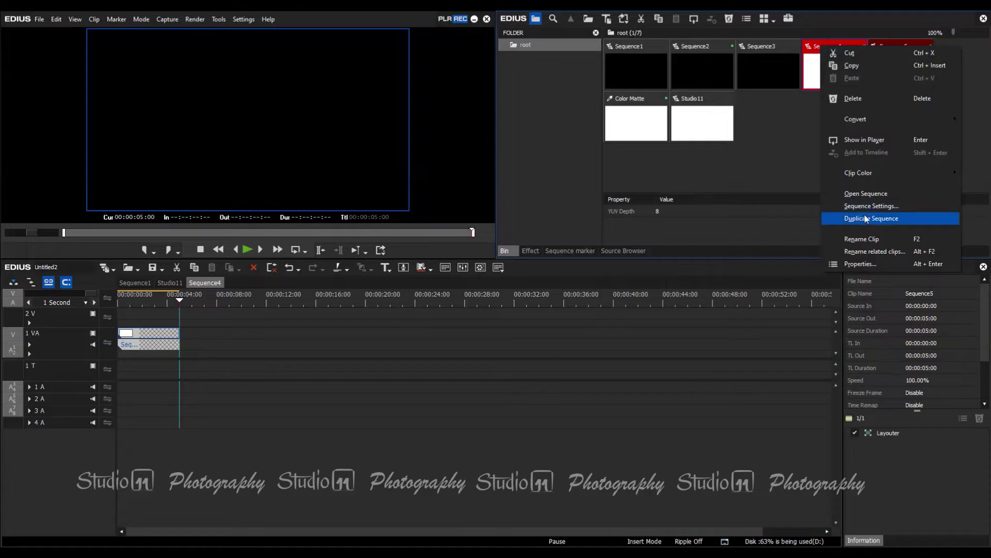
{"action": "left_click", "coordinate": [781, 135]}
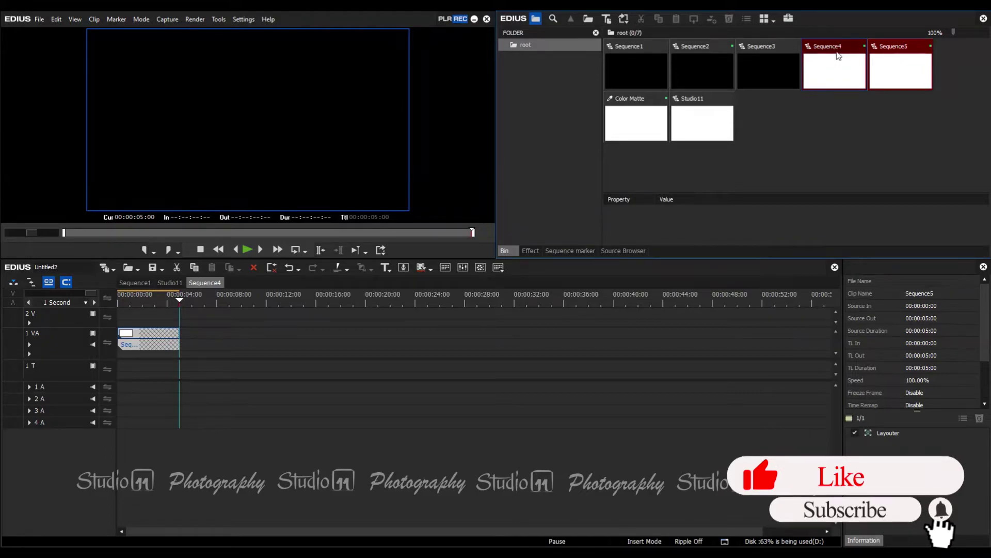
{"action": "right_click", "coordinate": [837, 49]}
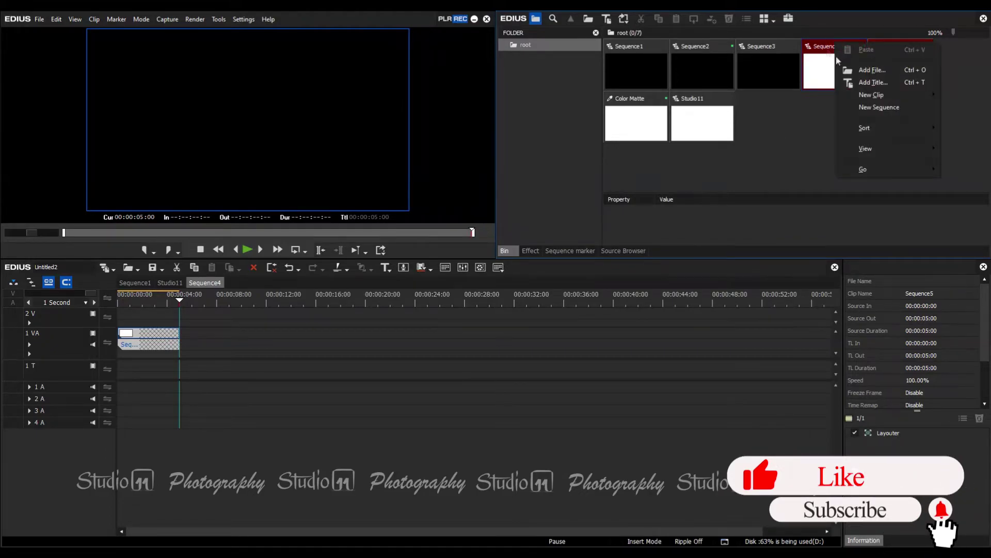
{"action": "left_click", "coordinate": [814, 130]}
{"action": "right_click", "coordinate": [822, 47]}
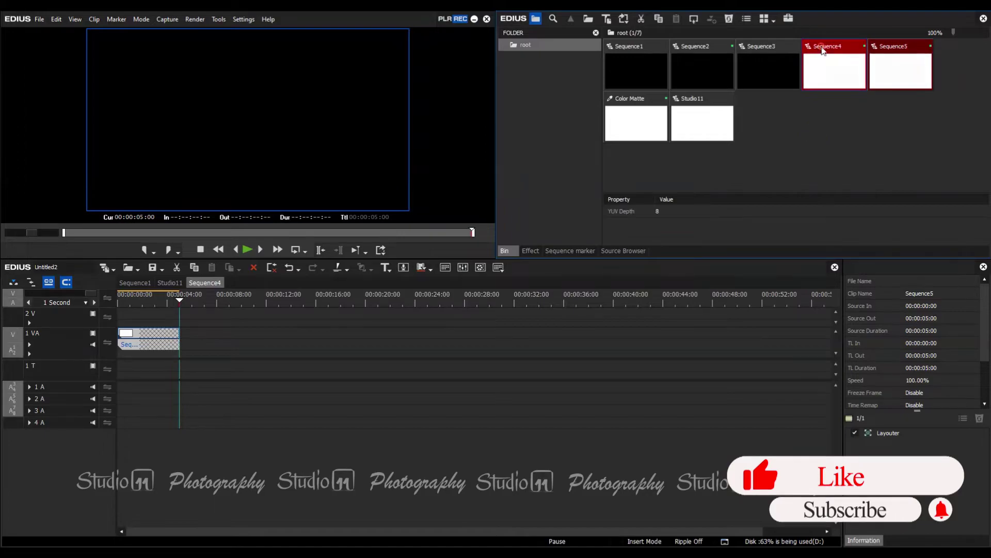
{"action": "left_click", "coordinate": [867, 219]}
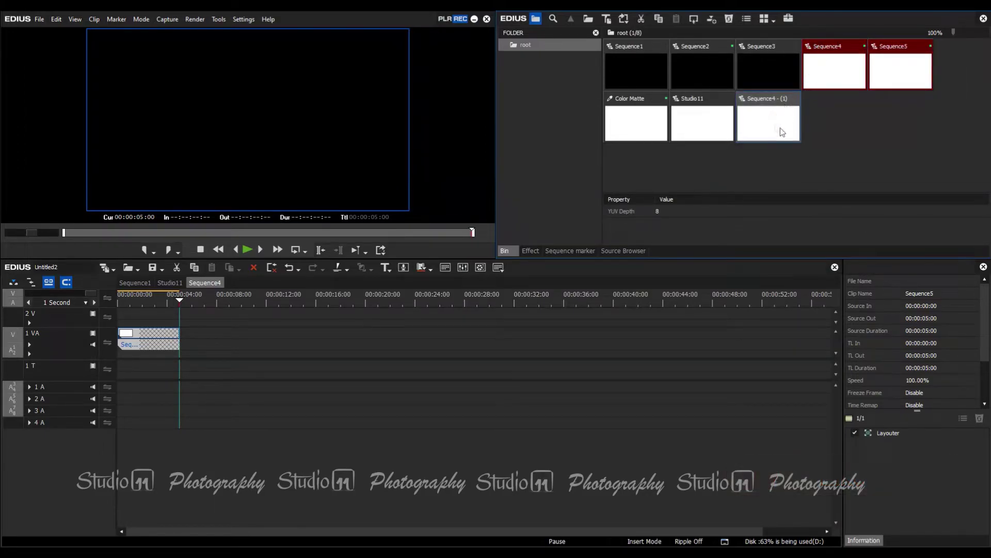
{"action": "double_click", "coordinate": [765, 98]}
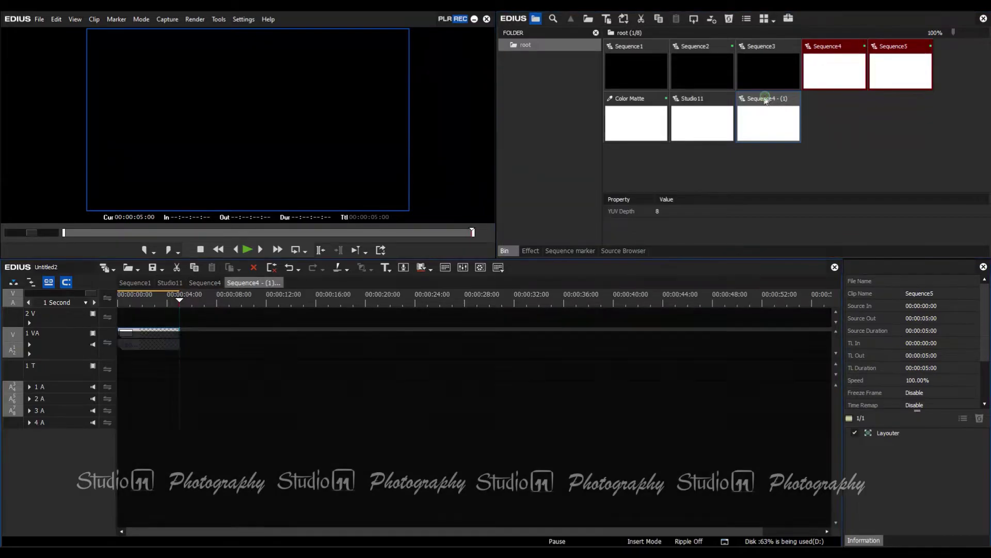